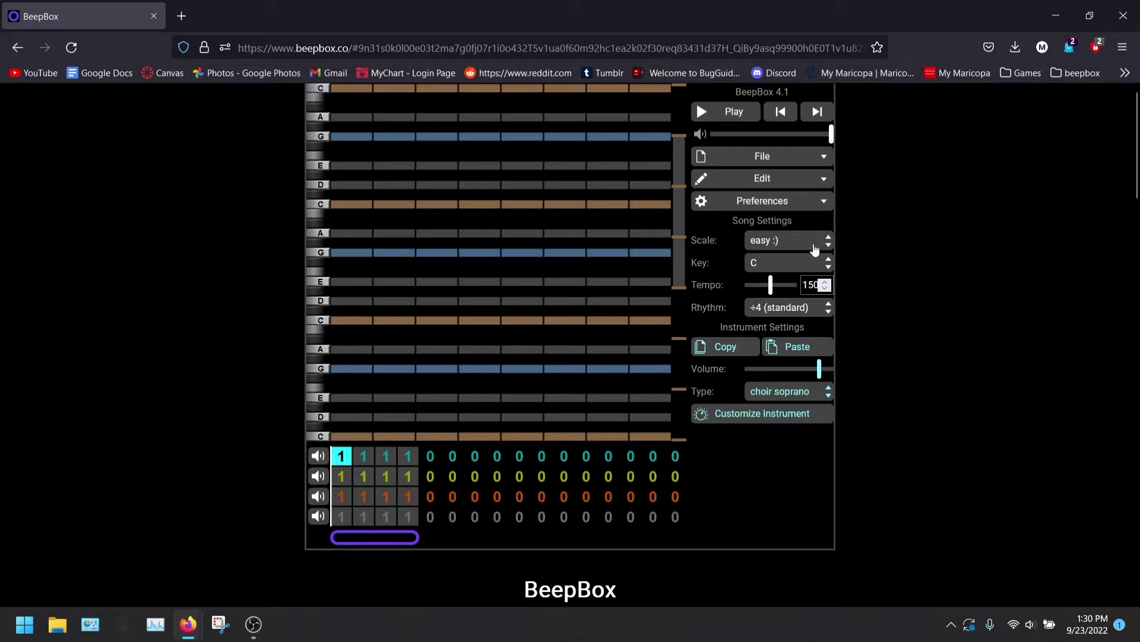
- Try the expert, island :(, normal :) and dbl harmonic :( scales in turn
click(779, 244)
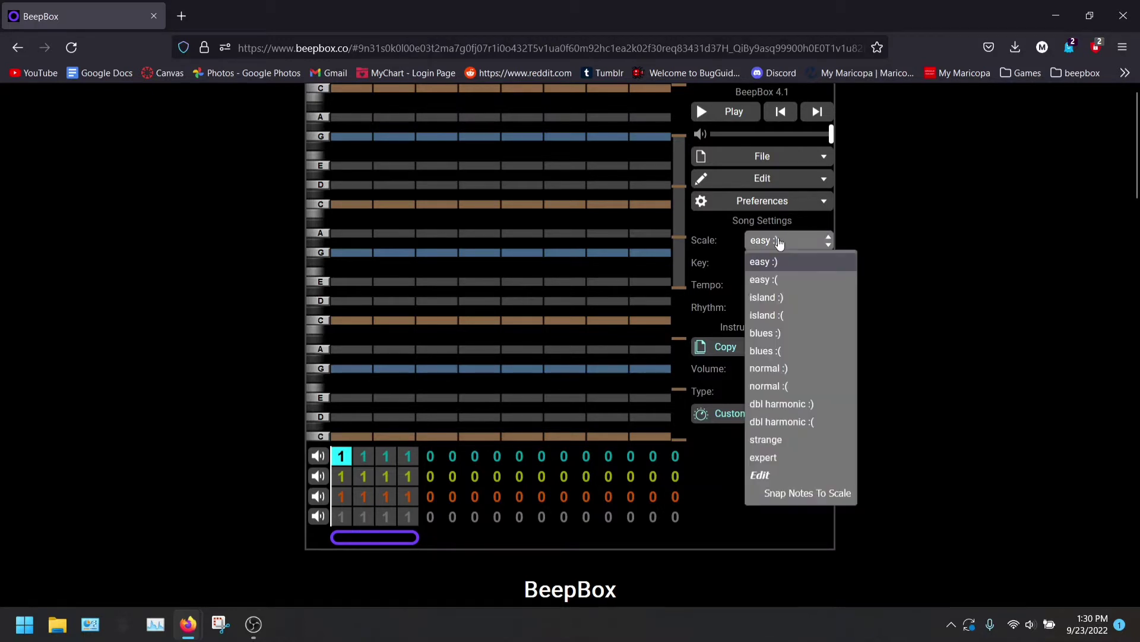
click(804, 455)
click(826, 246)
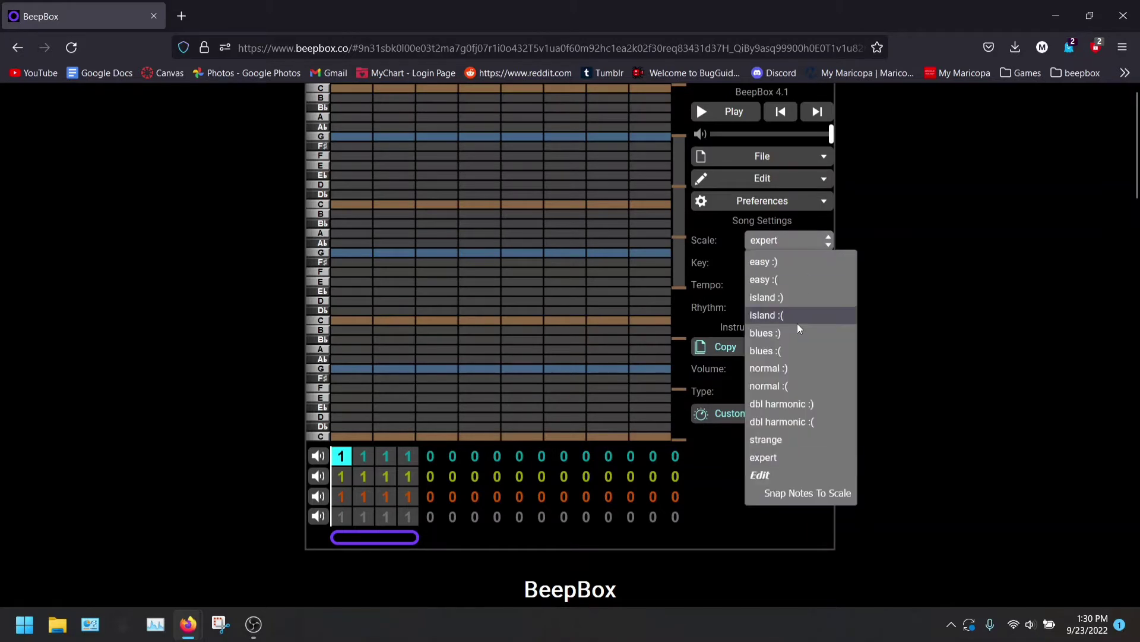
click(796, 315)
click(792, 250)
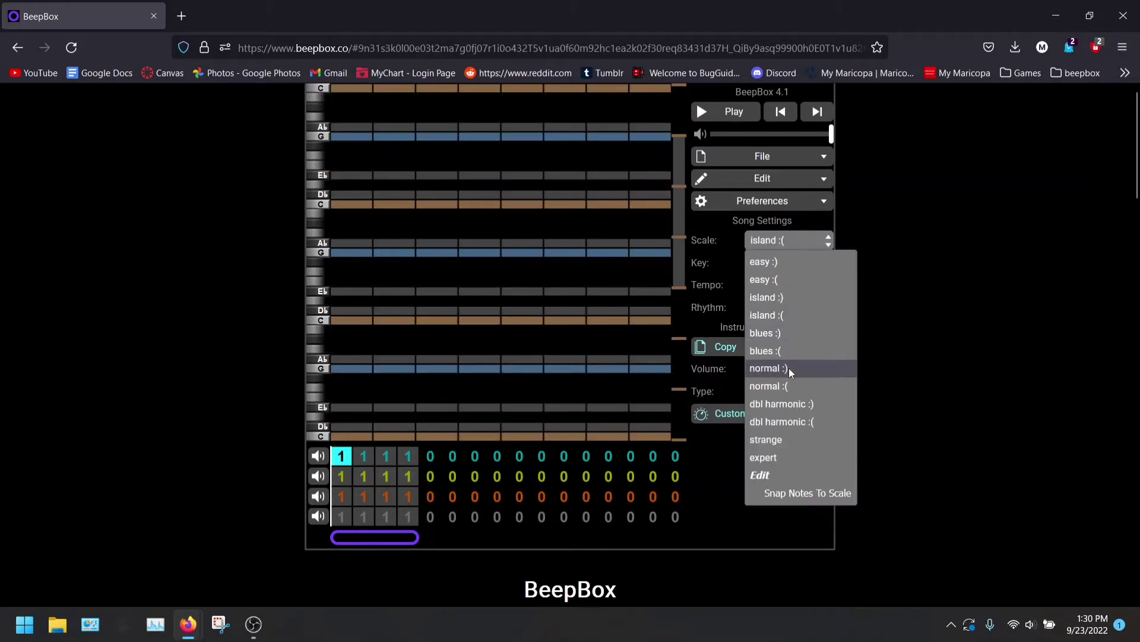
click(789, 368)
click(790, 243)
click(805, 421)
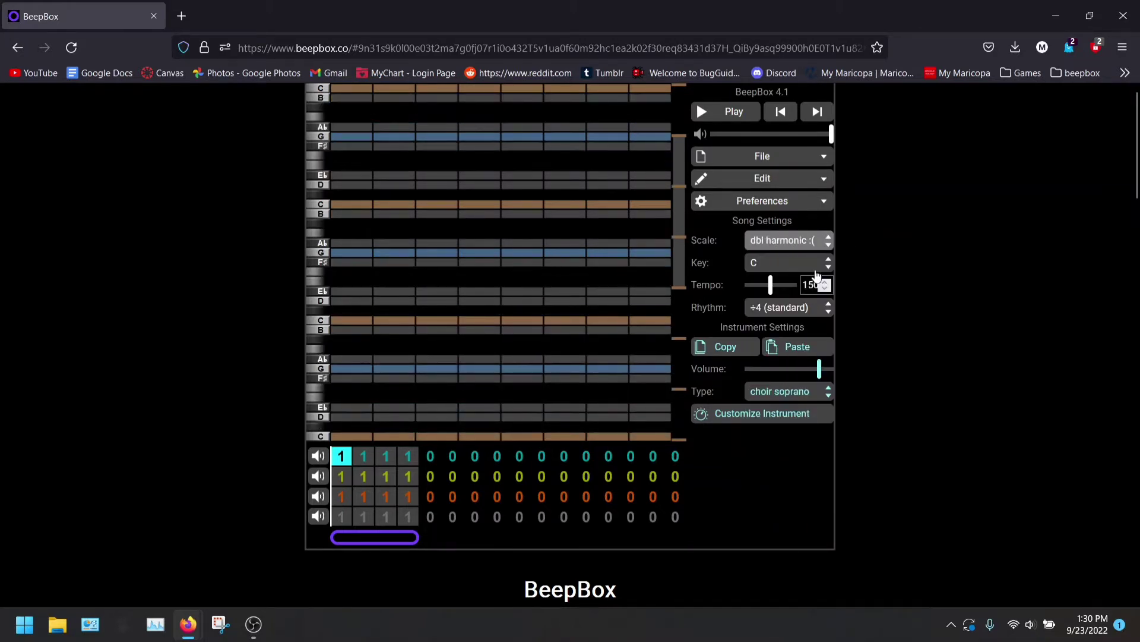
- Set the song scale back to expert and open the Preferences list
click(809, 246)
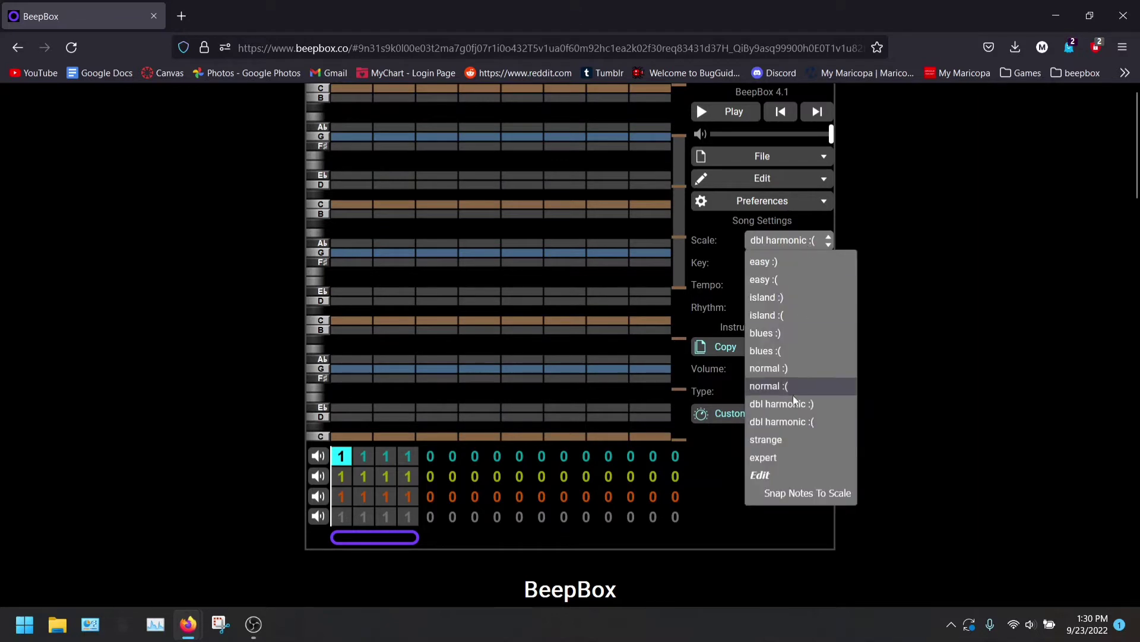
click(810, 449)
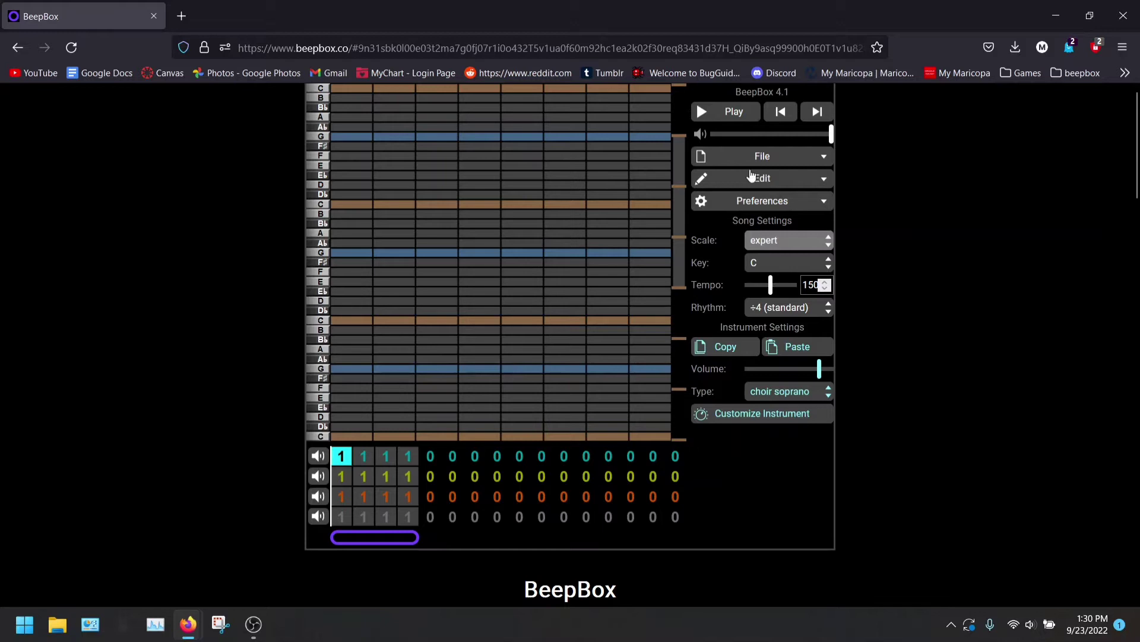
click(782, 203)
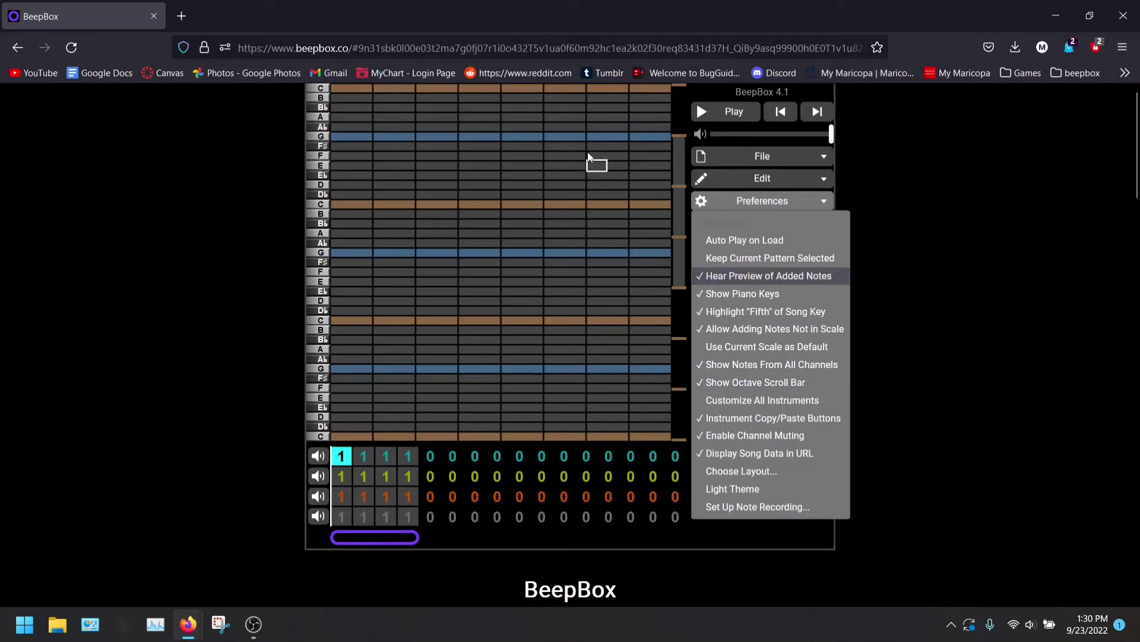
- Dismiss the Preferences list without toggling any option
click(665, 175)
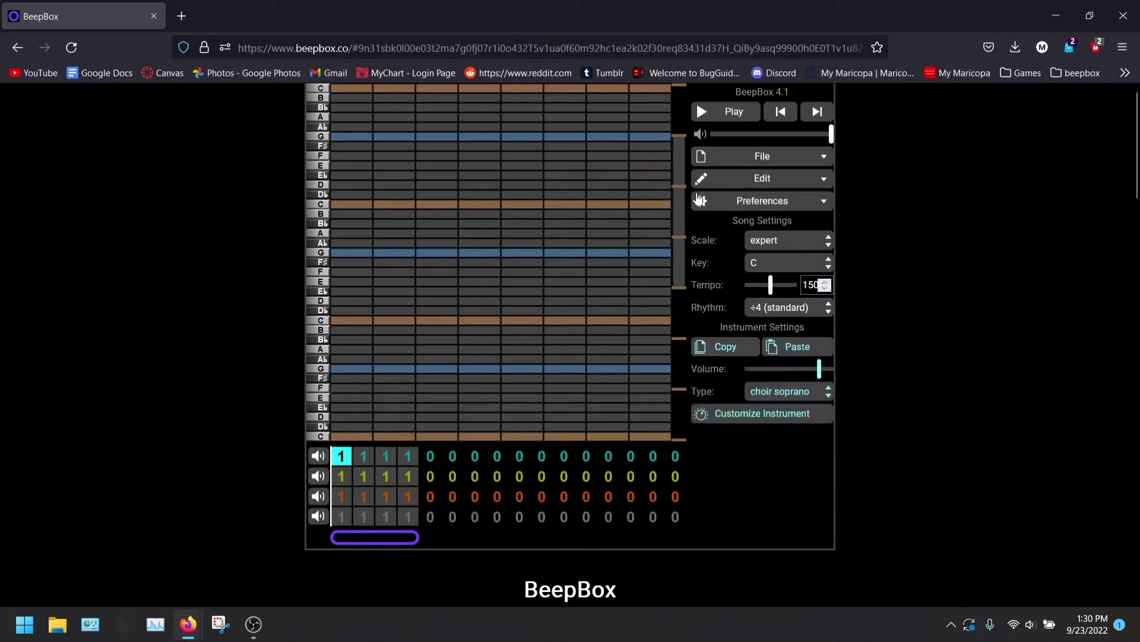
mouse_move(699, 305)
mouse_down()
mouse_move(702, 196)
mouse_move(706, 320)
mouse_up()
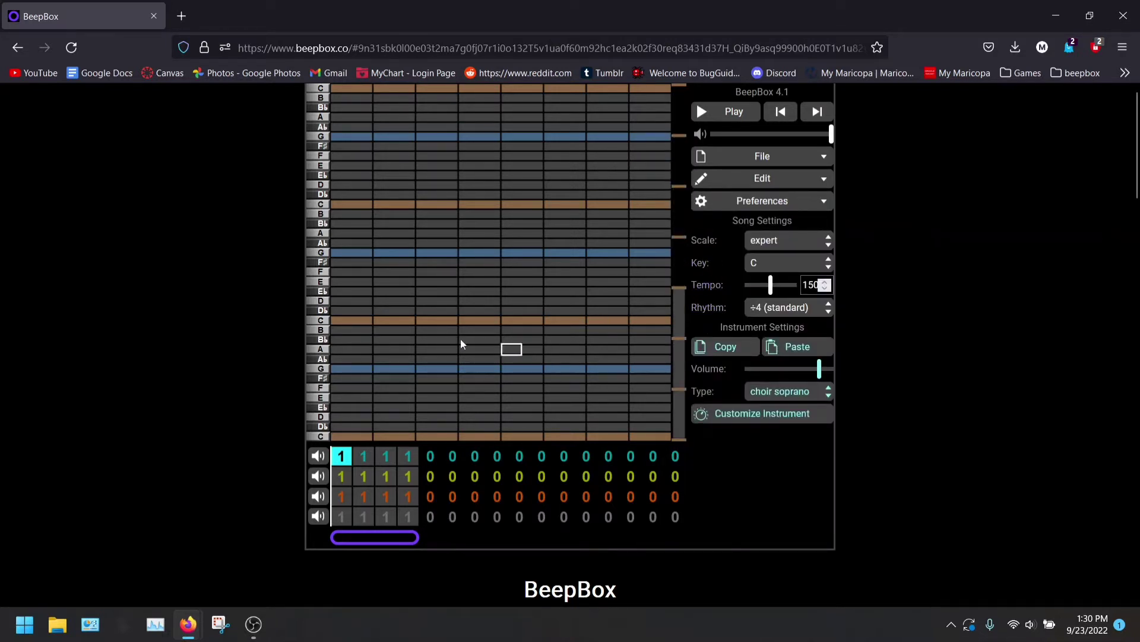
- Switch channel 1's instrument from choir soprano to the drawbar organ 2 preset, testing a note
click(342, 366)
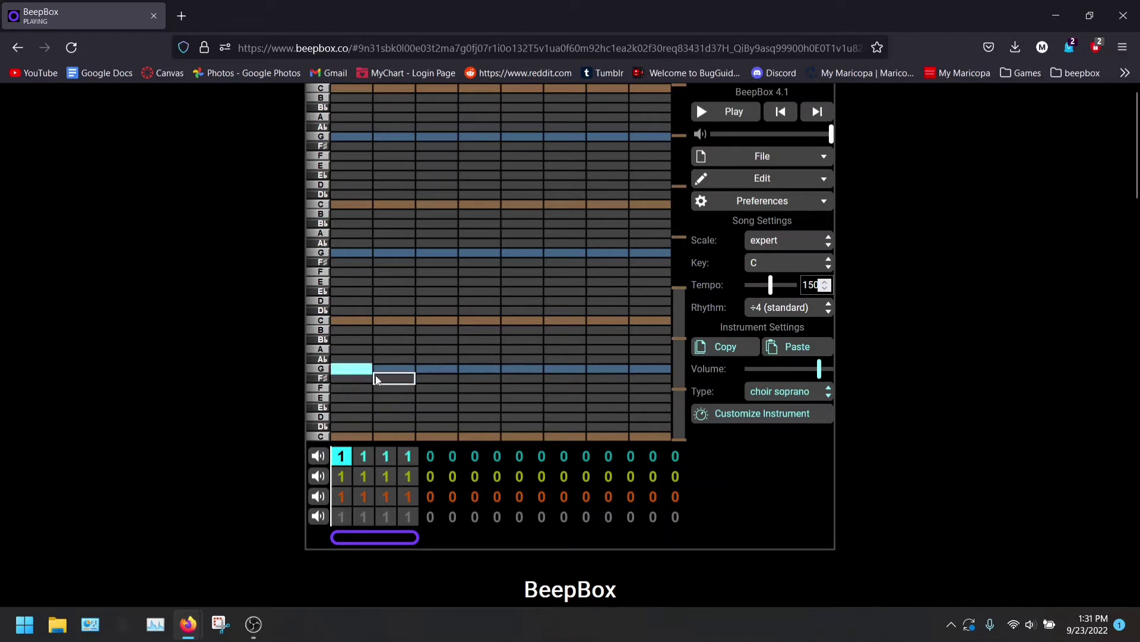
click(830, 395)
scroll(811, 161, up, 2)
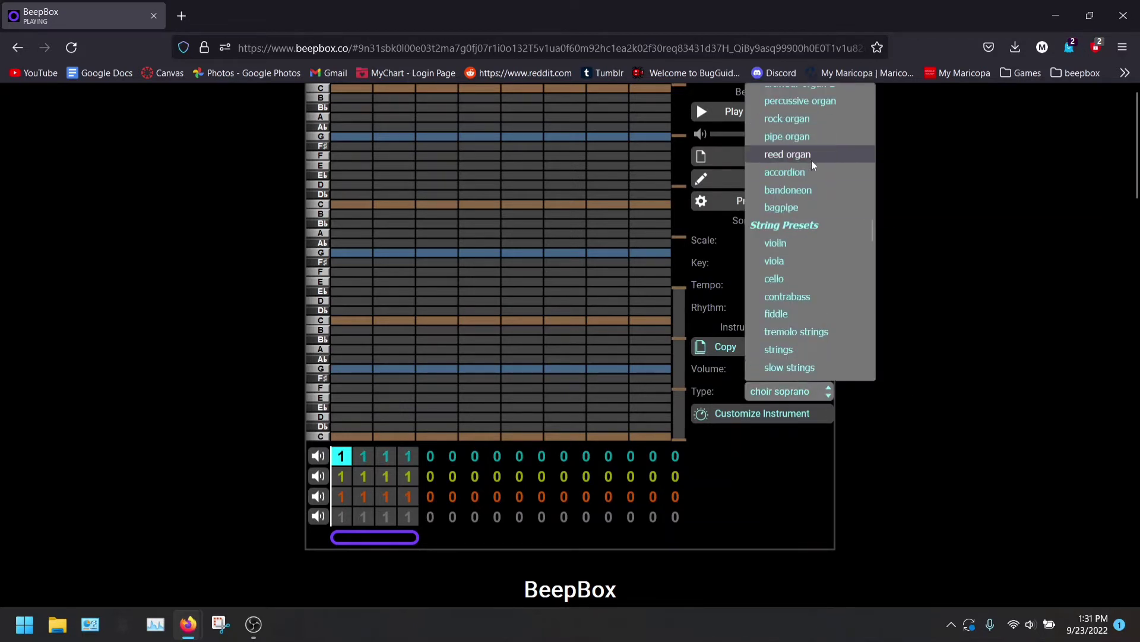
scroll(801, 184, up, 4)
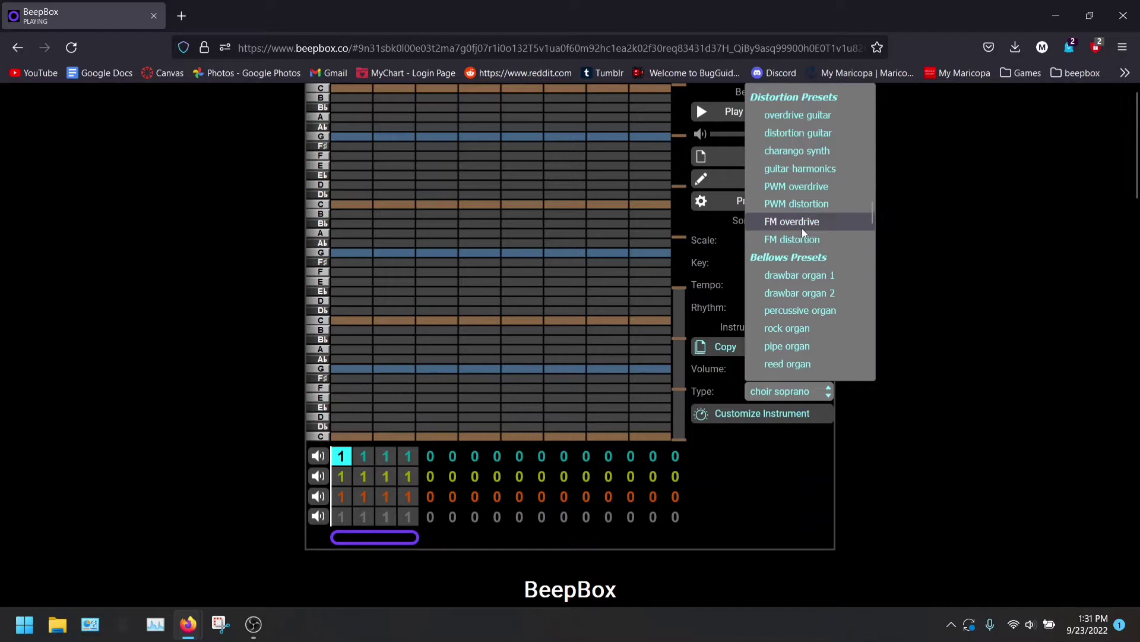
click(843, 294)
click(369, 323)
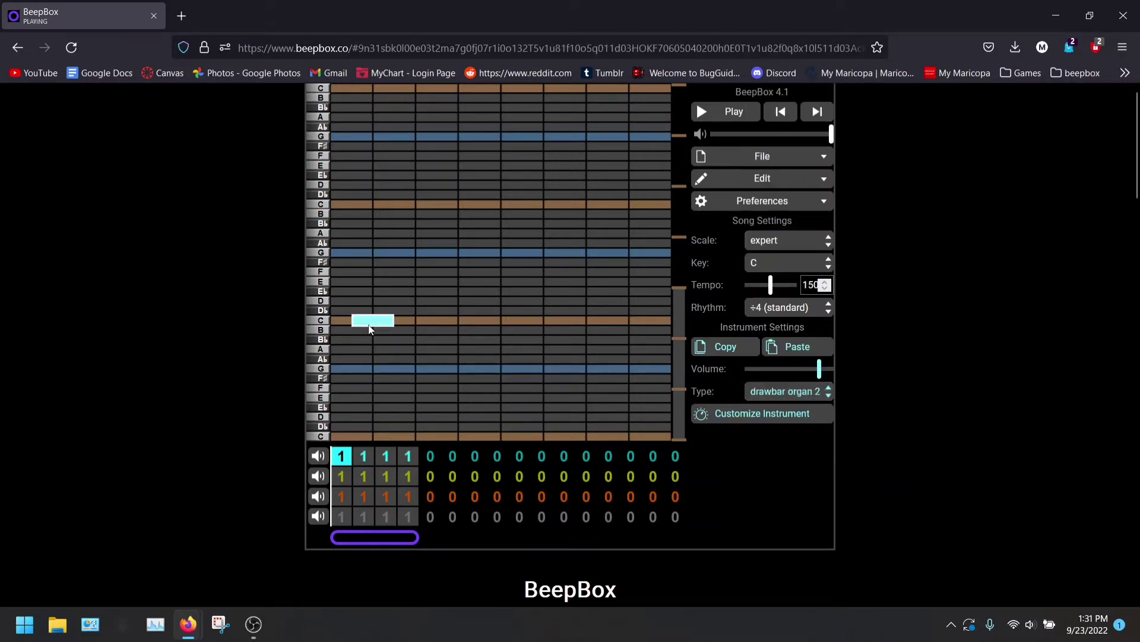
click(369, 325)
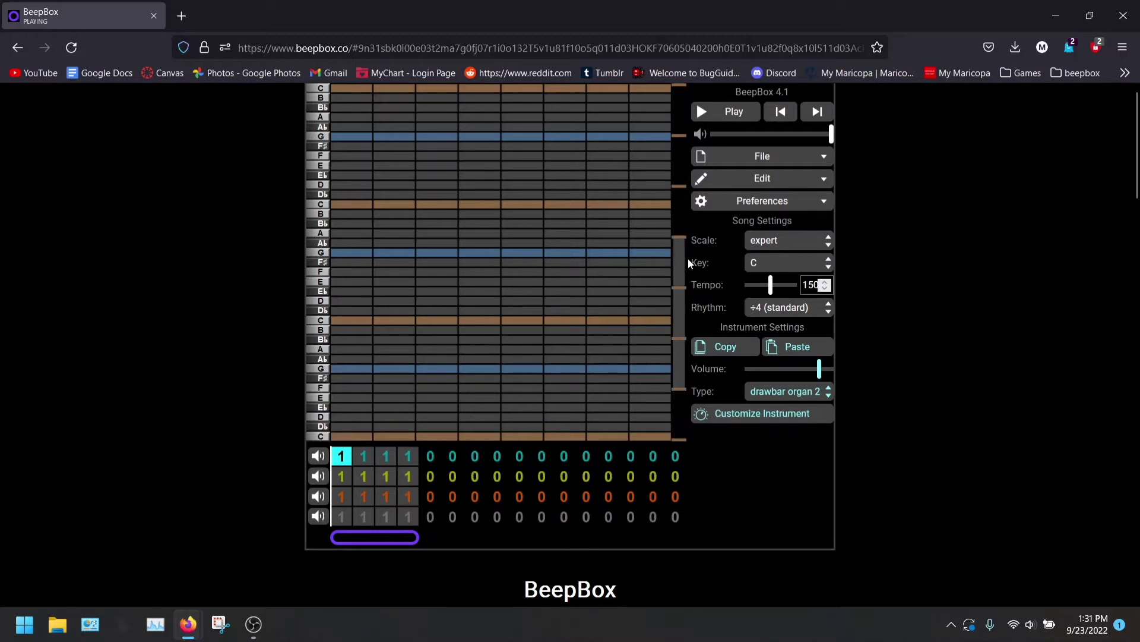
- Preview a C note with drawbar organ 2, then open the Preferences list
drag(686, 184, 687, 153)
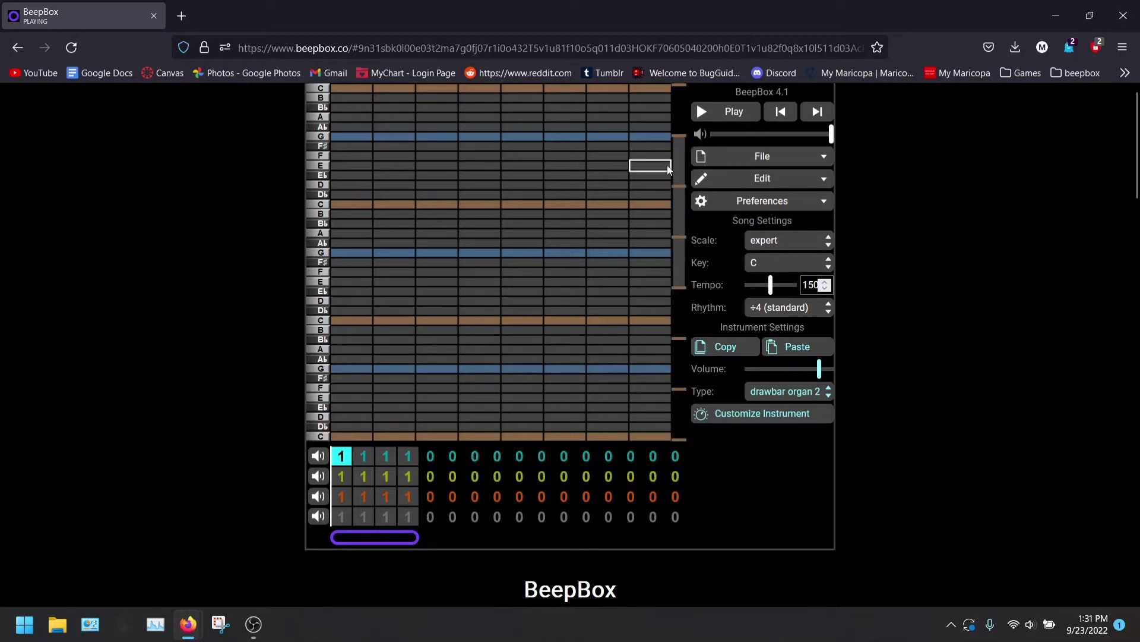
click(423, 322)
click(423, 322)
click(786, 203)
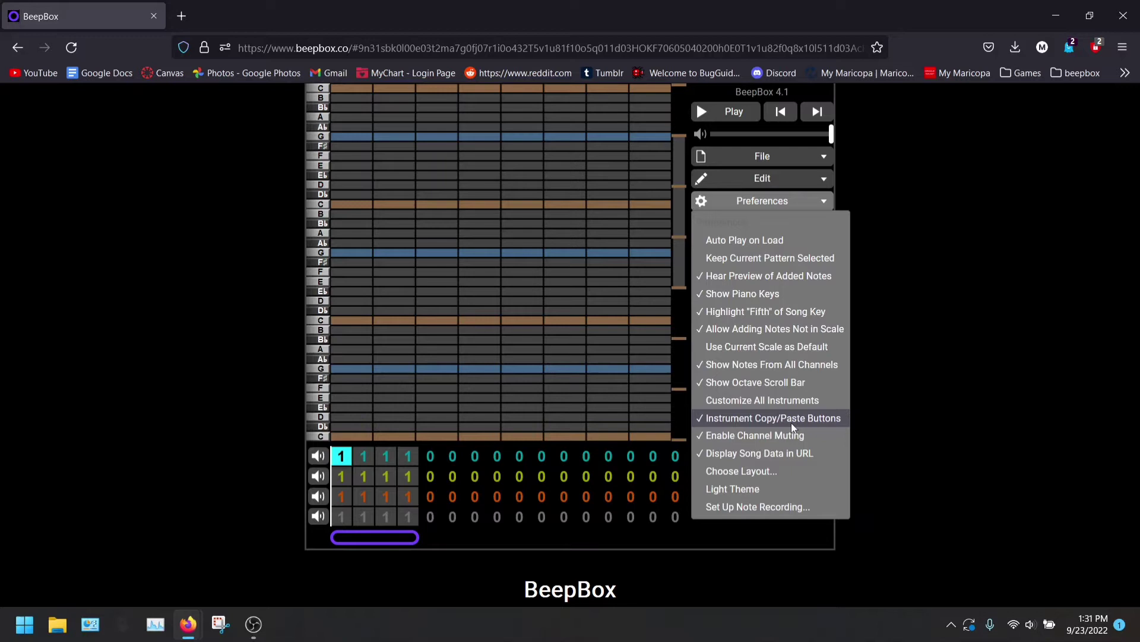
- Close Preferences and add an F note to channel 2's first pattern, half a beat later
click(914, 292)
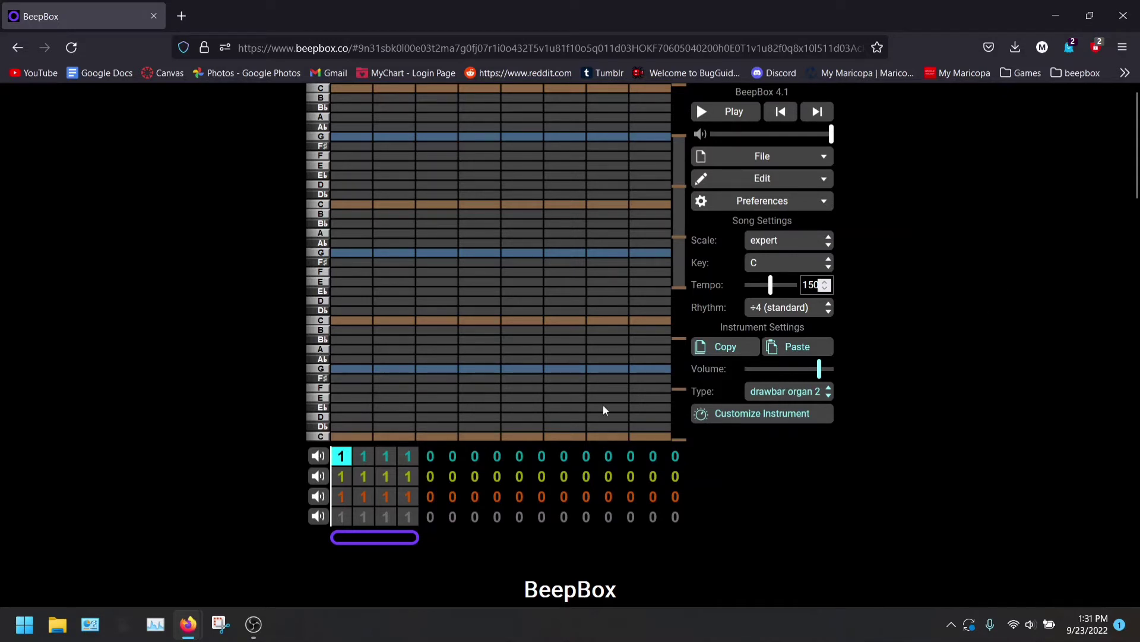
click(343, 482)
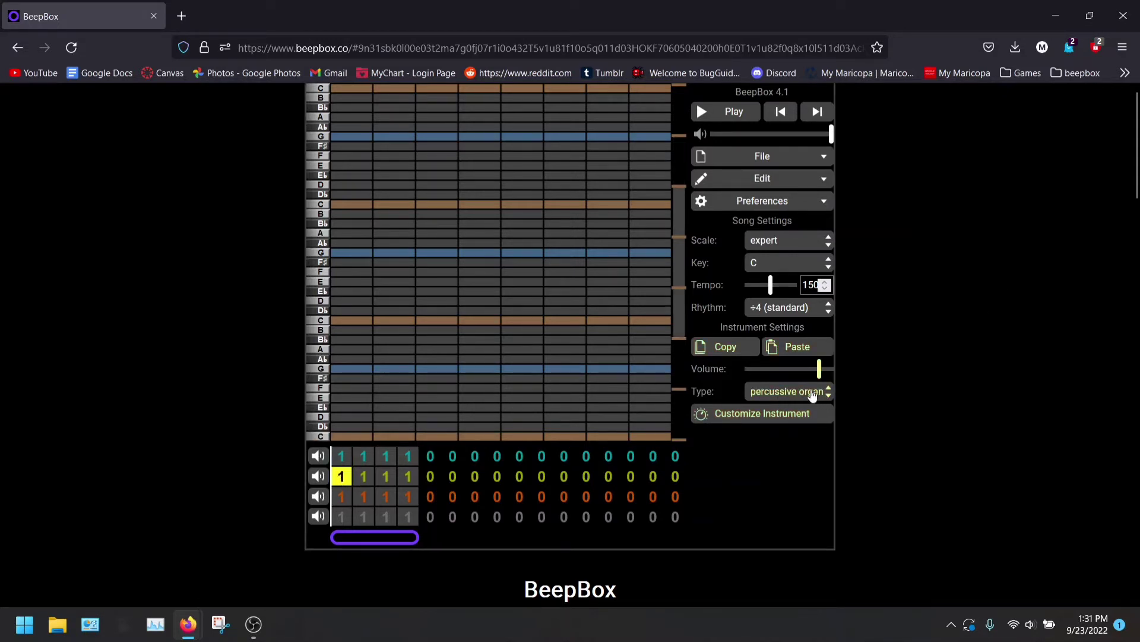
click(372, 272)
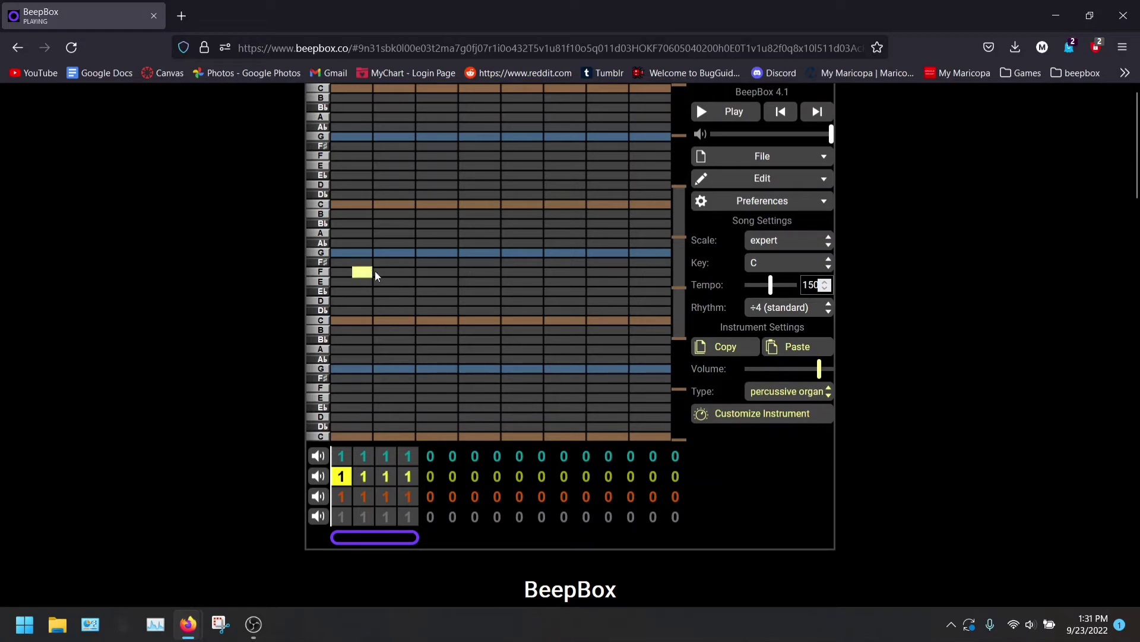
drag(376, 277, 397, 276)
- Paste channel 1's drawbar organ 2 instrument onto channel 2, replacing percussive organ
key(Up)
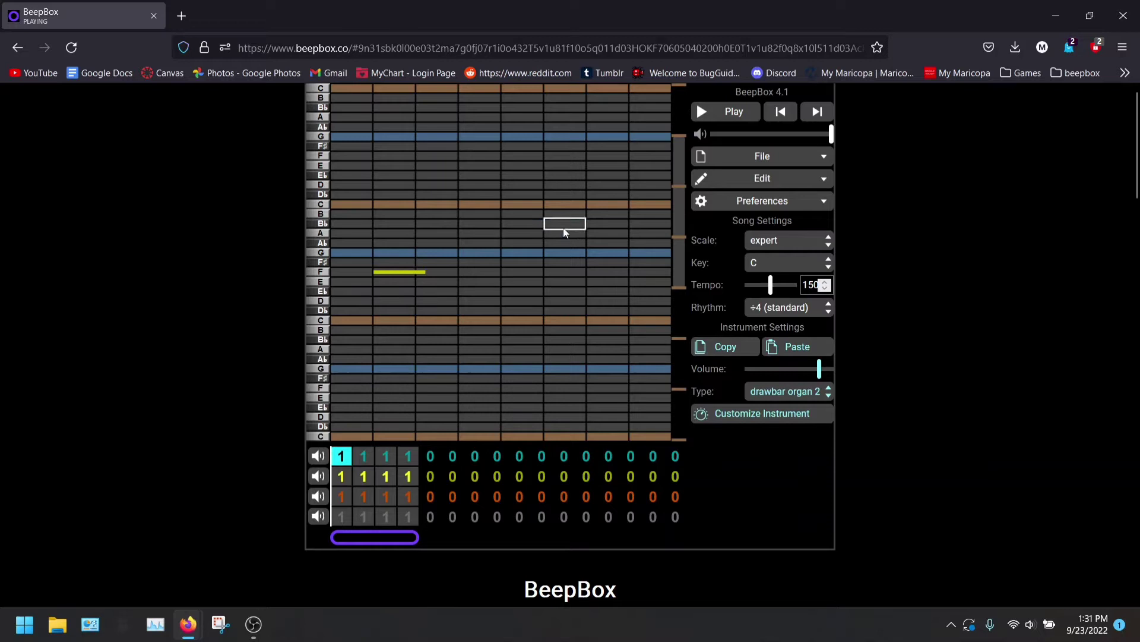
drag(678, 258, 686, 286)
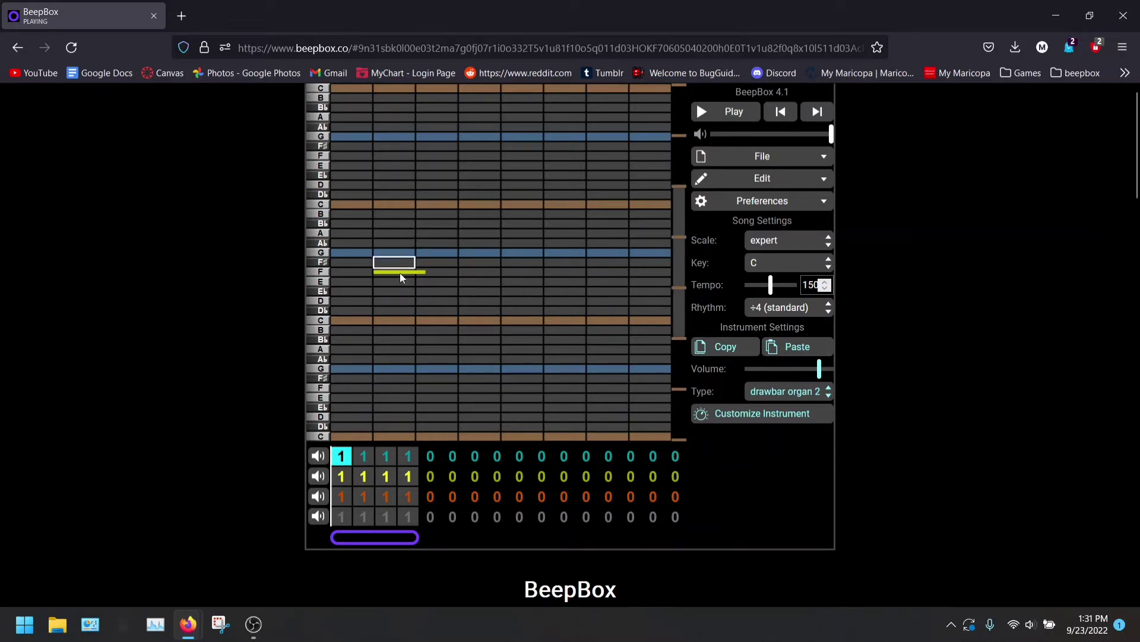
key(Down)
key(Left)
key(Up)
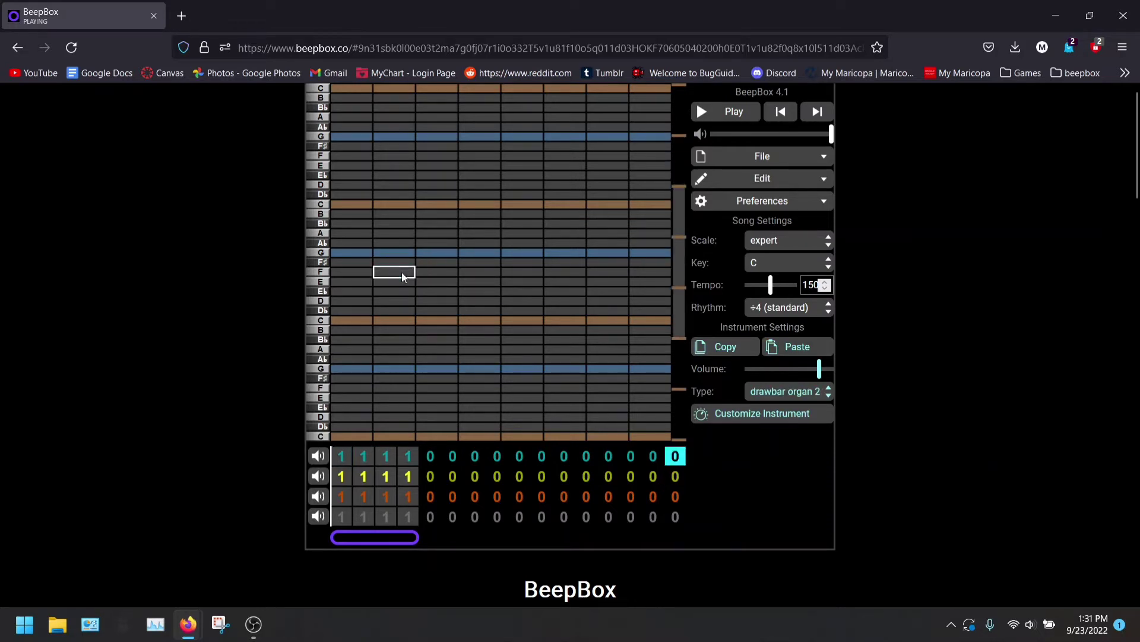
key(Right)
key(Down)
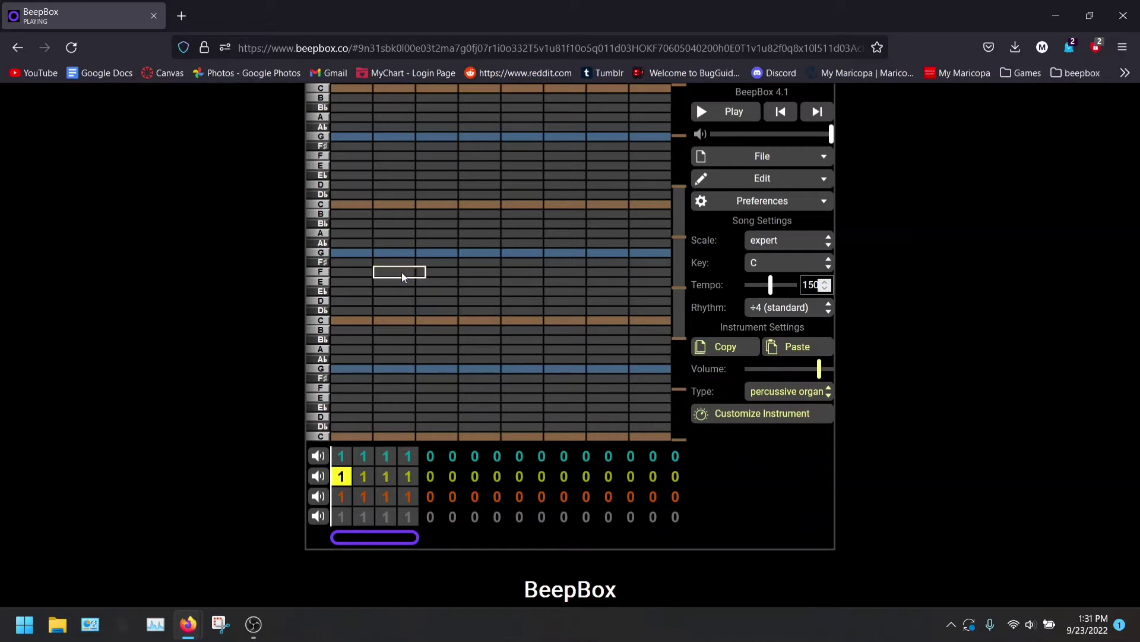
key(Up)
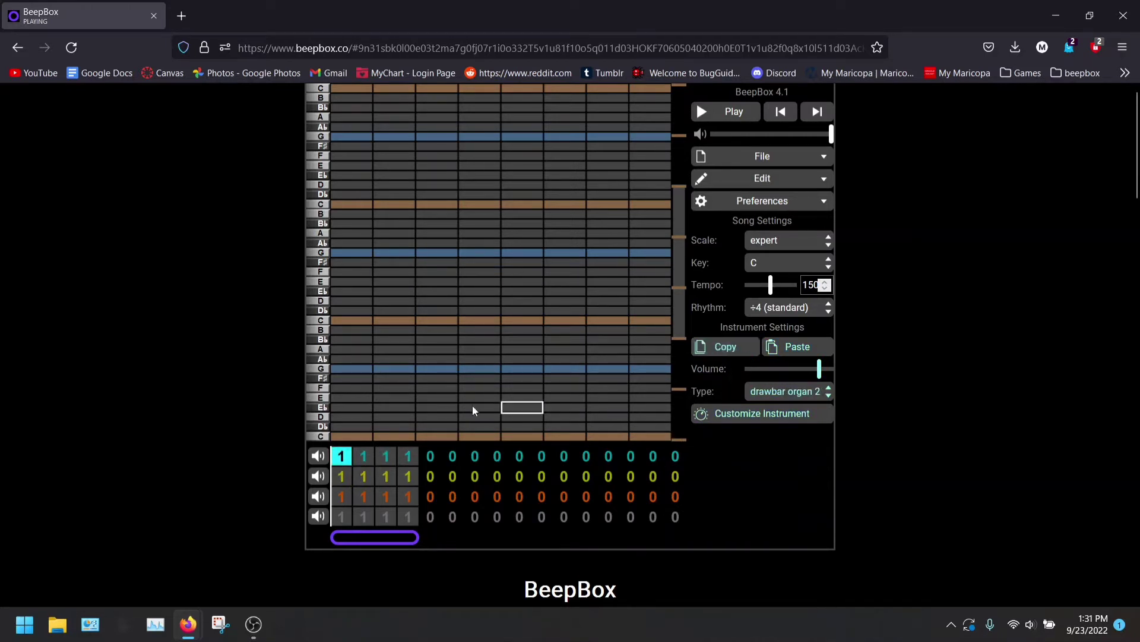
click(342, 475)
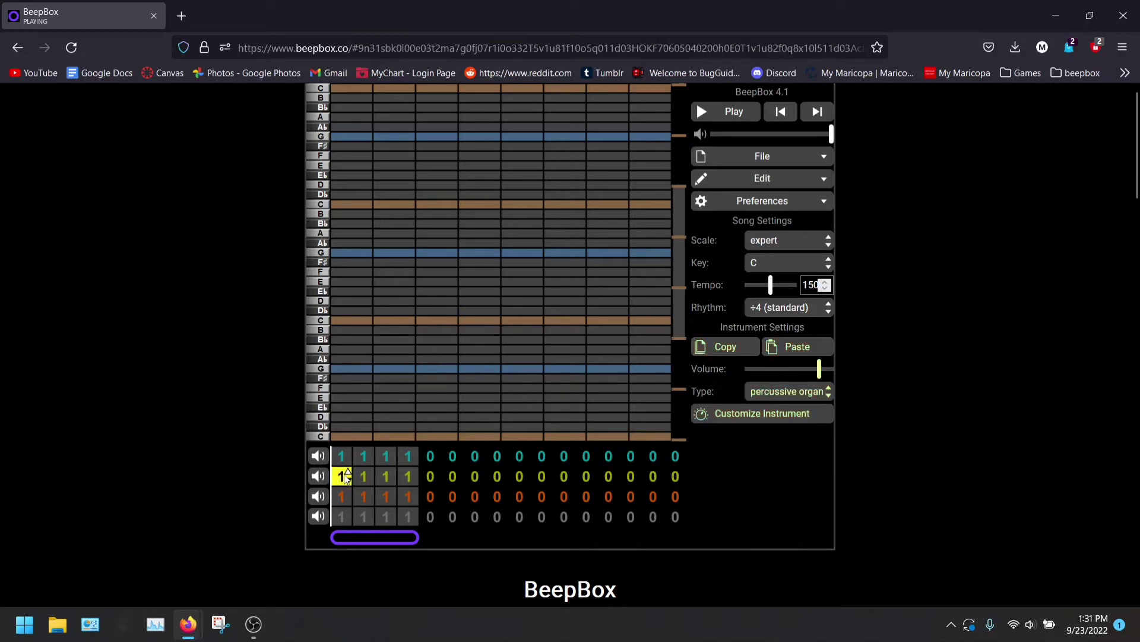
click(799, 348)
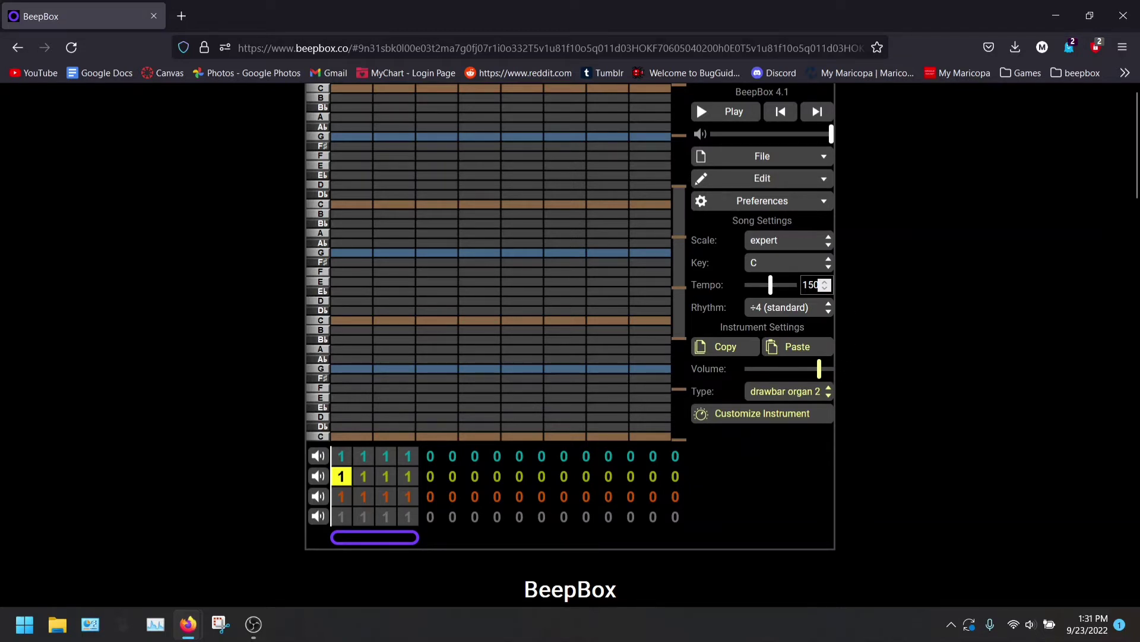
- Expand the instrument customisation settings, keeping the type as harmonics
click(808, 414)
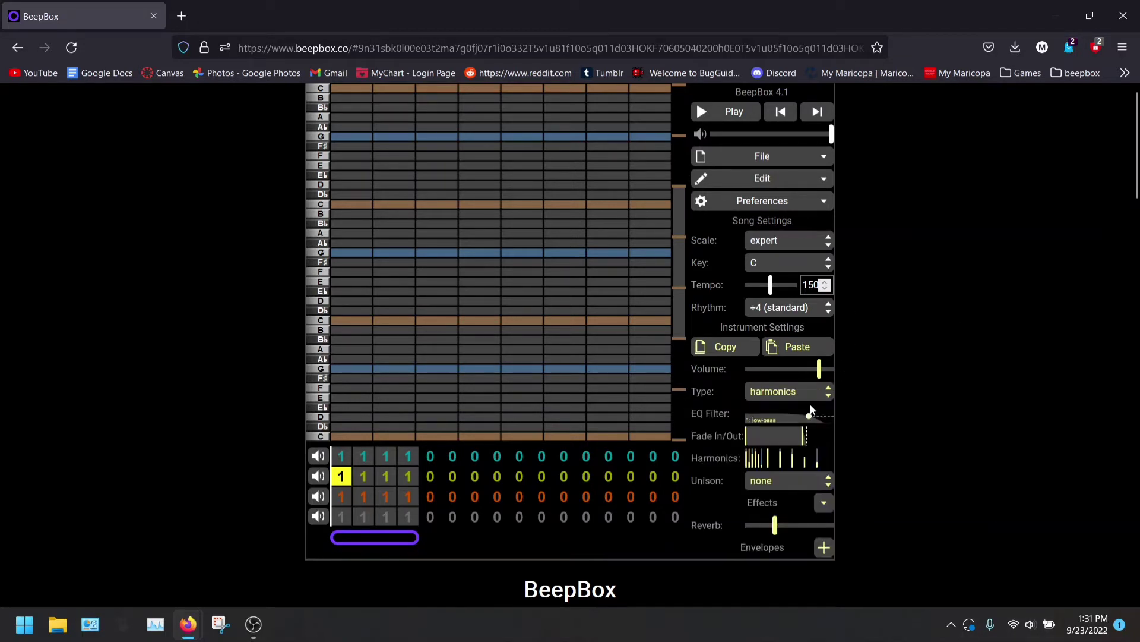
scroll(811, 409, down, 2)
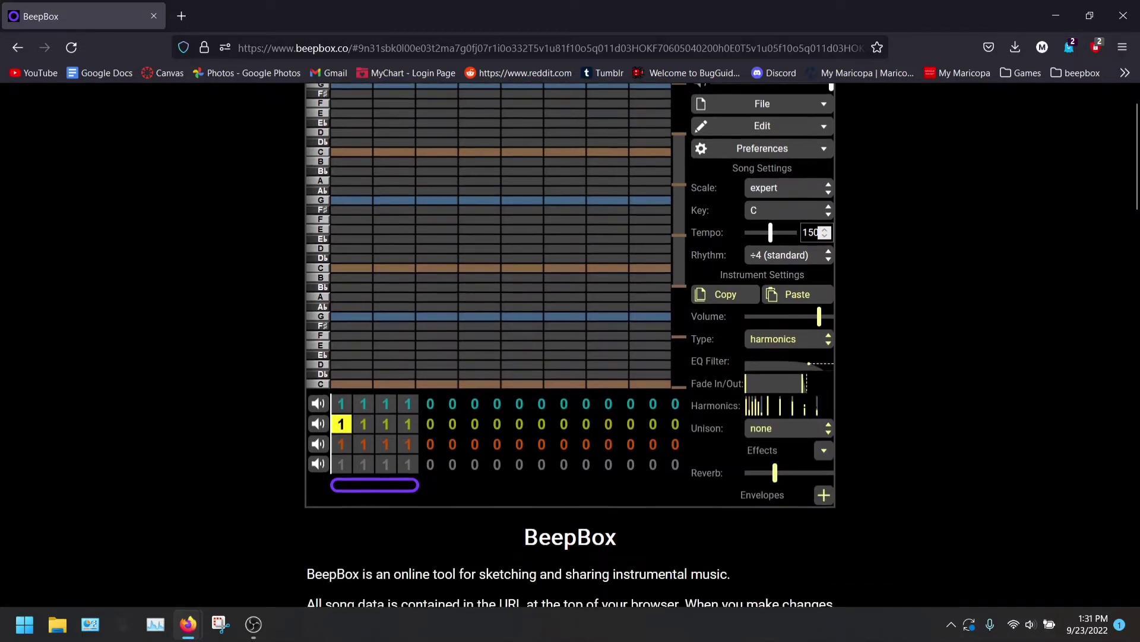
click(797, 339)
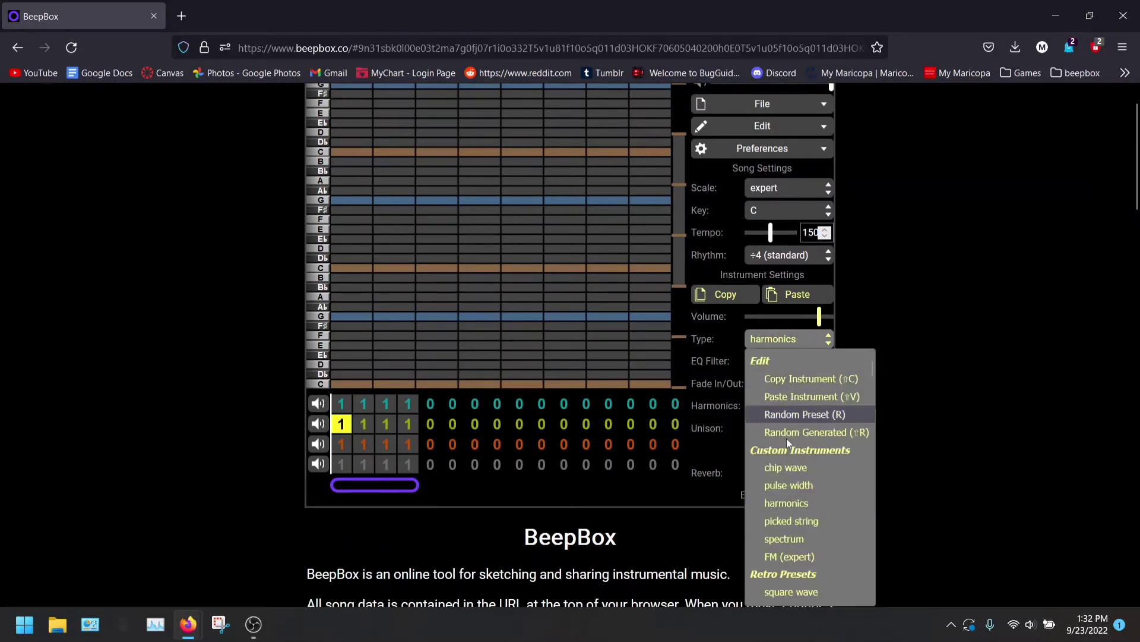
click(949, 343)
click(799, 343)
click(826, 503)
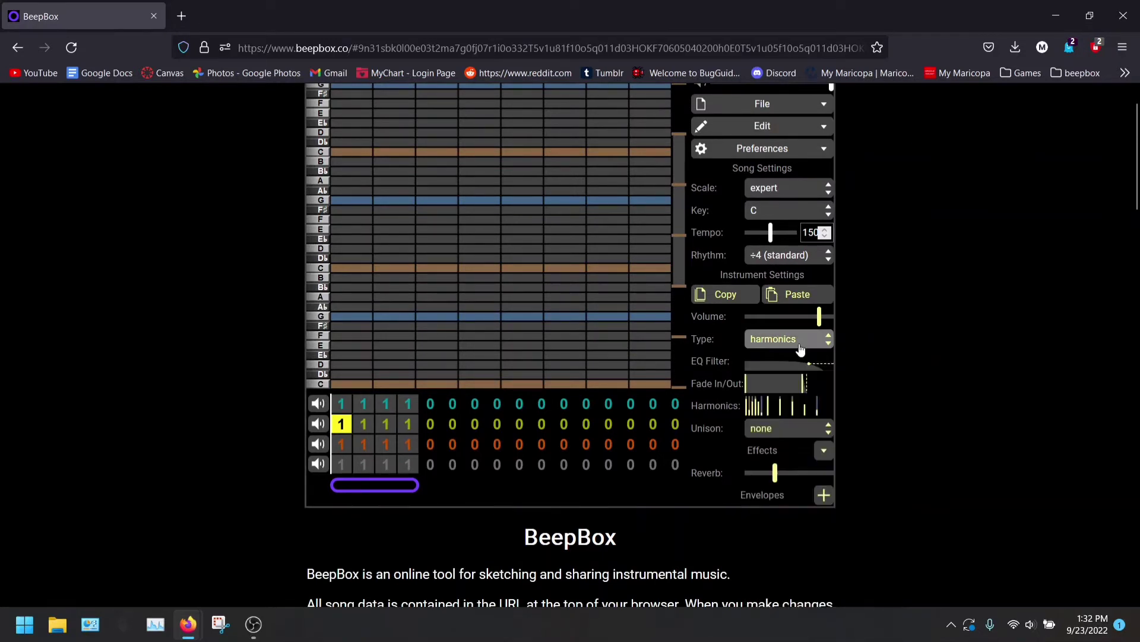
- Add an envelope with shape swell 1 targeting note volume
click(787, 517)
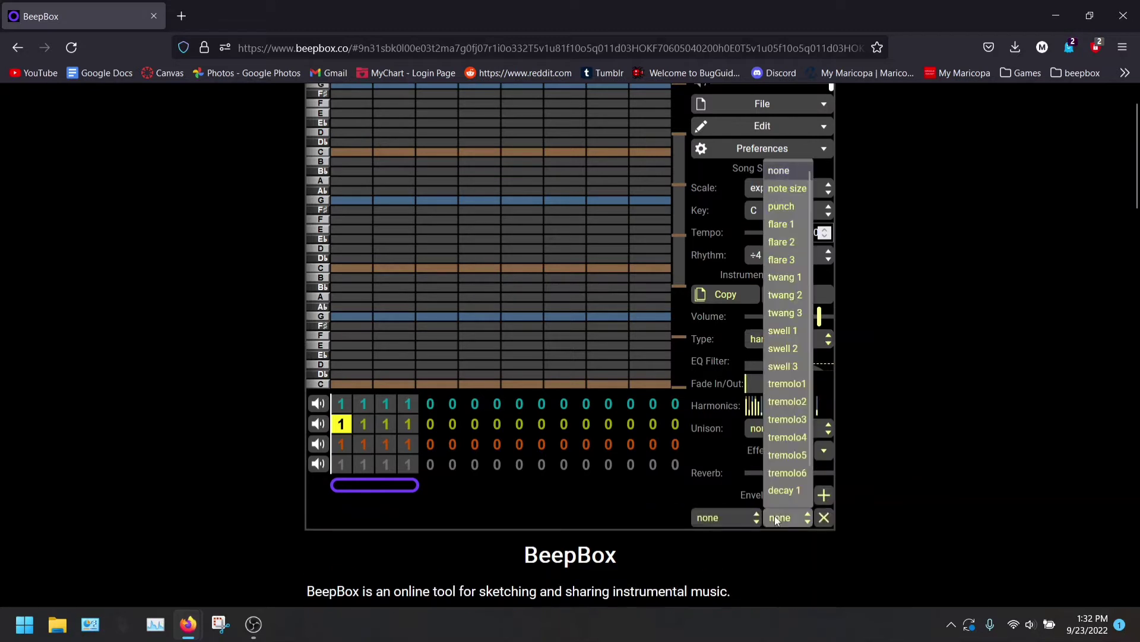
click(793, 330)
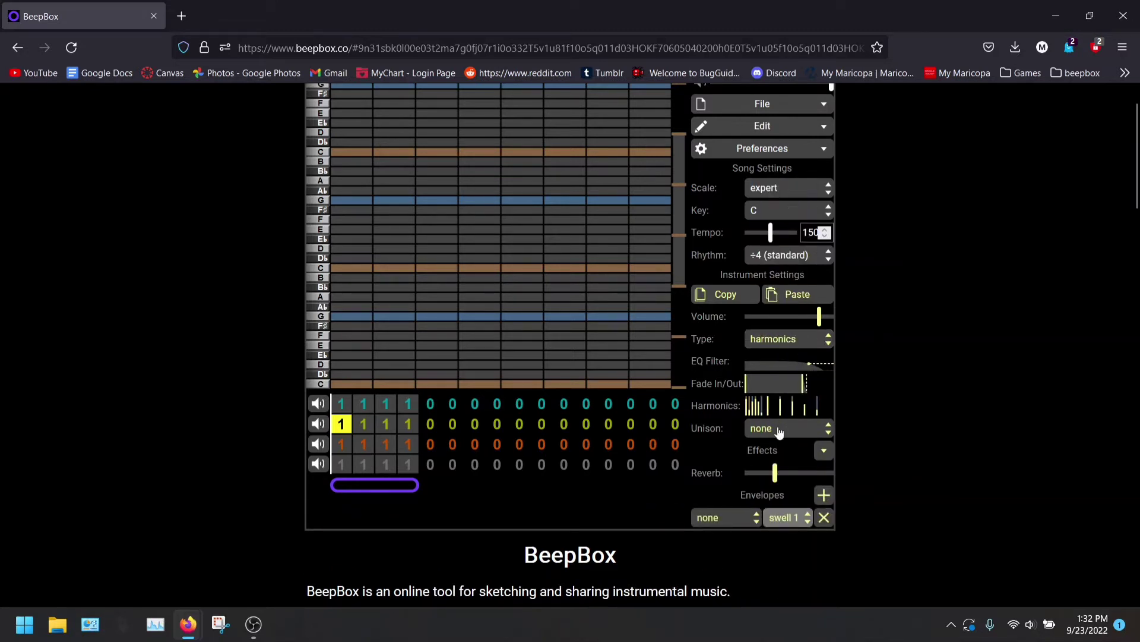
click(718, 521)
click(716, 556)
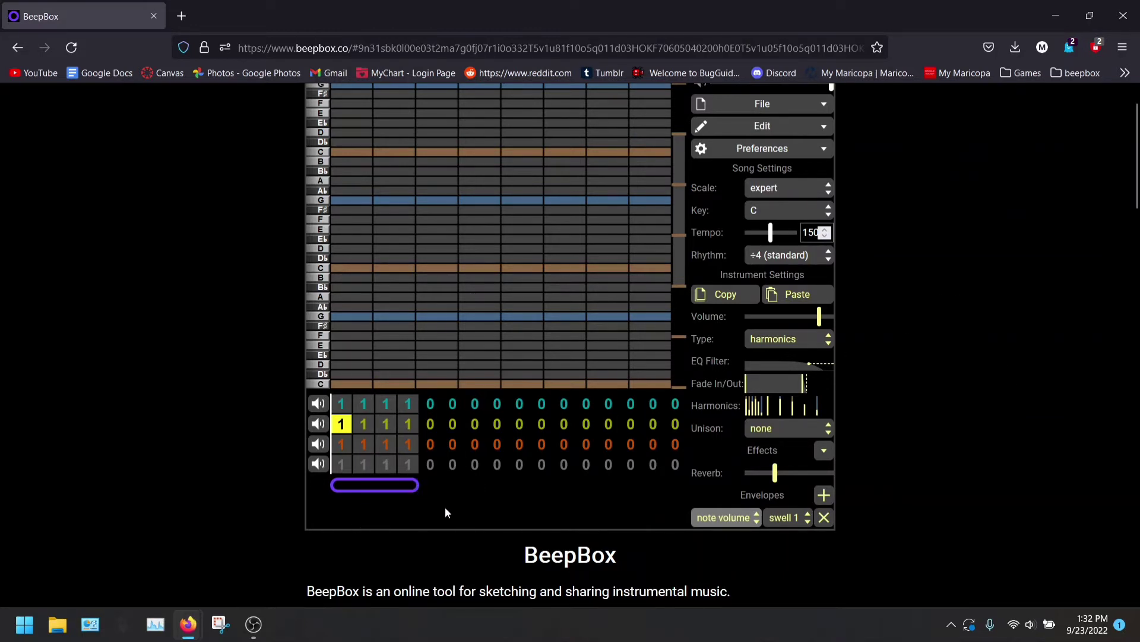
- Test the swell with E and F notes in bar 1, then remove them
scroll(720, 401, up, 1)
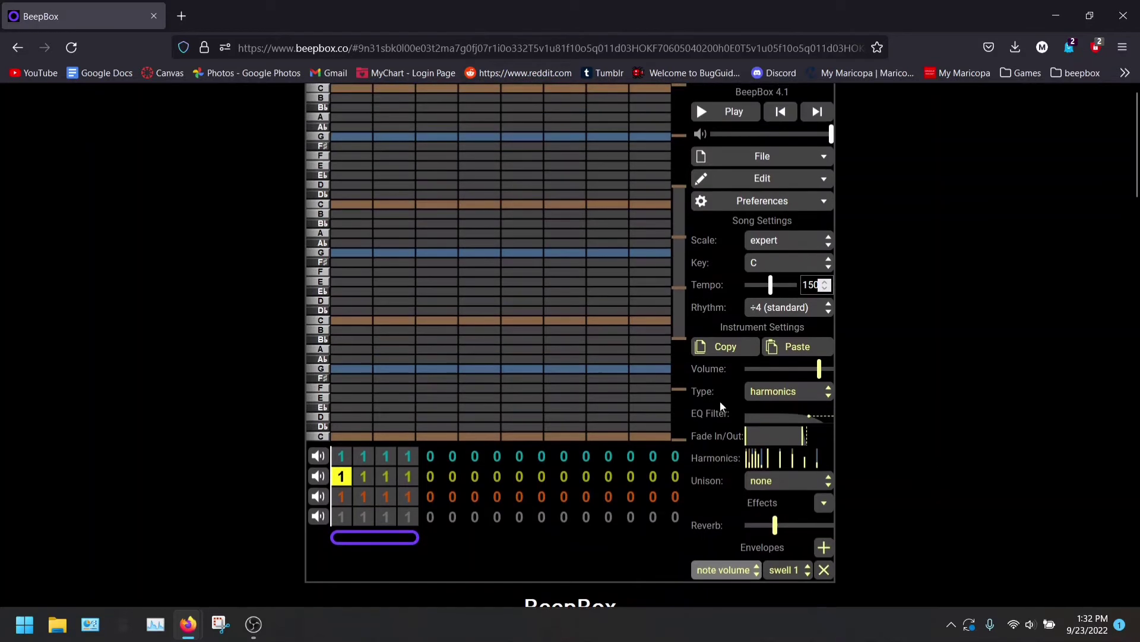
click(348, 284)
click(346, 284)
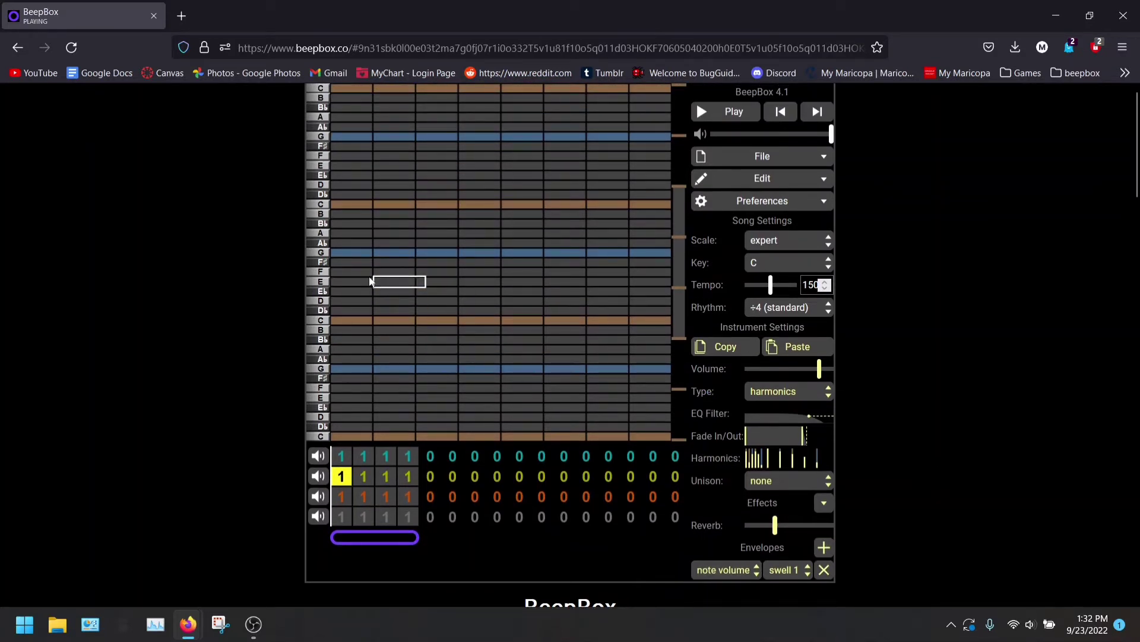
click(364, 274)
click(365, 274)
scroll(972, 590, down, 1)
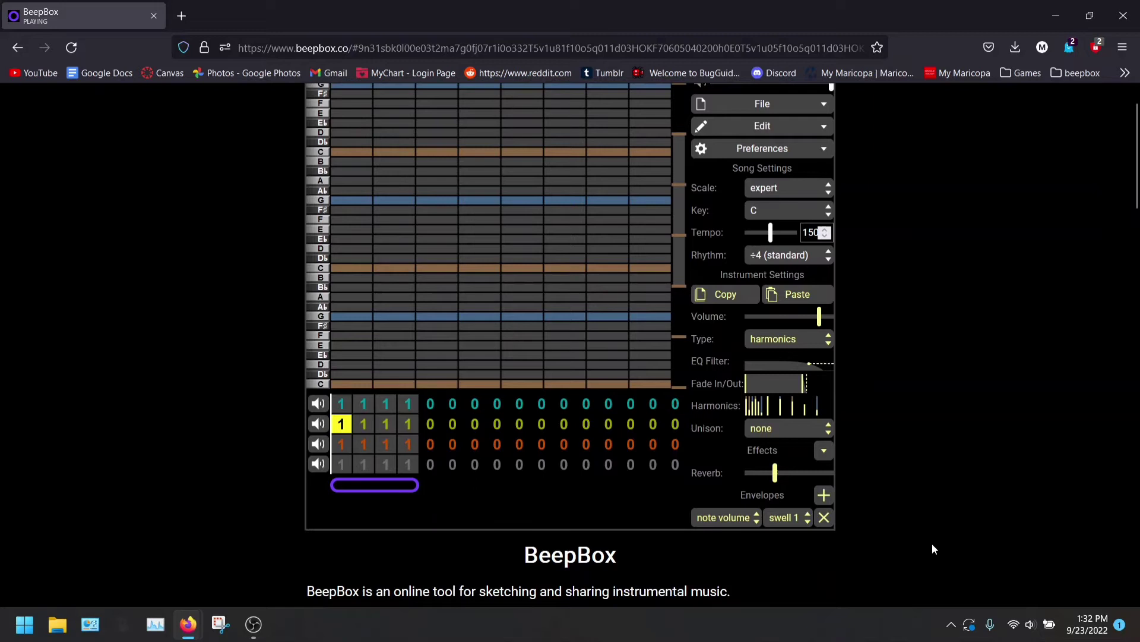
- Paste the copied harmonics instrument with its swell 1 envelope onto channel 1's bar 2 pattern
click(770, 336)
scroll(802, 505, down, 5)
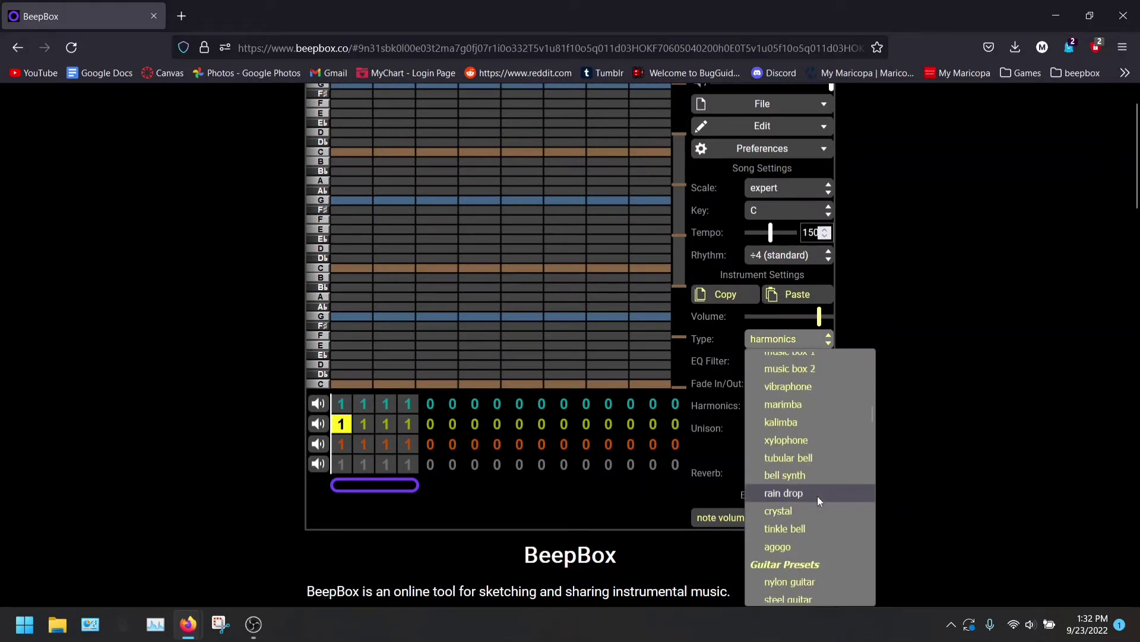
click(979, 325)
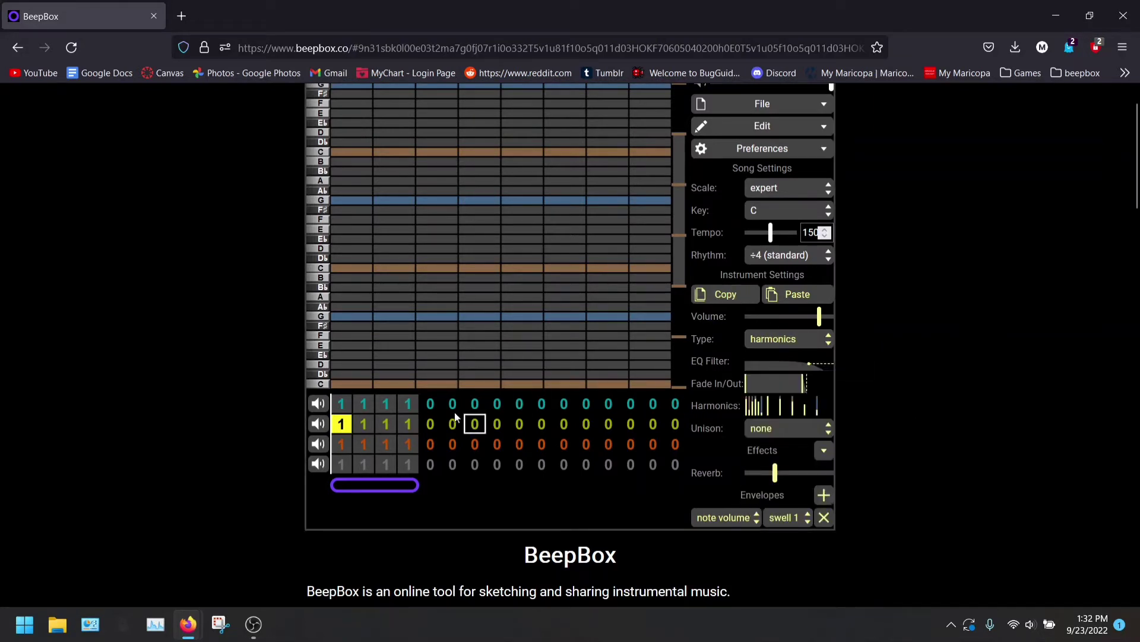
click(364, 404)
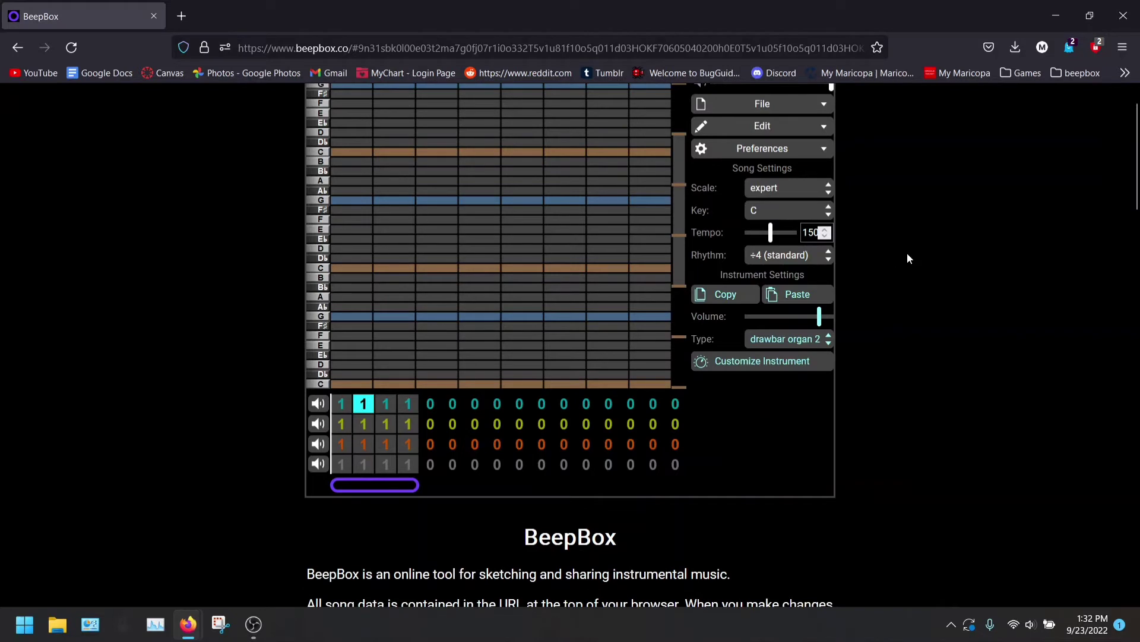
click(796, 297)
scroll(880, 454, up, 2)
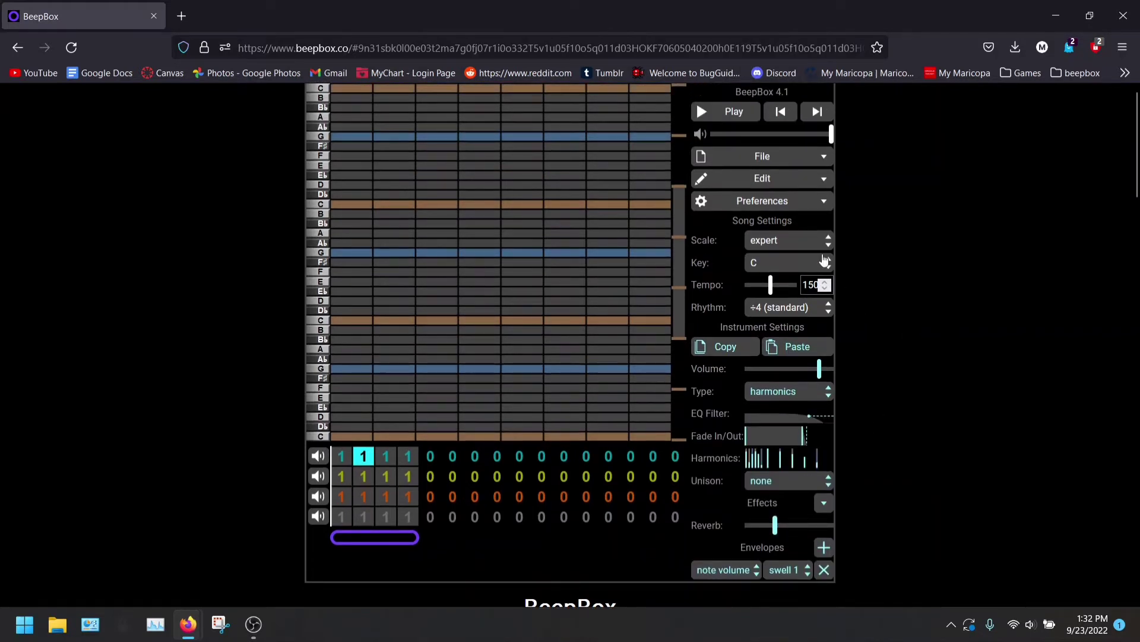
- Add a short Ab note at the start of channel 1's first bar
click(788, 200)
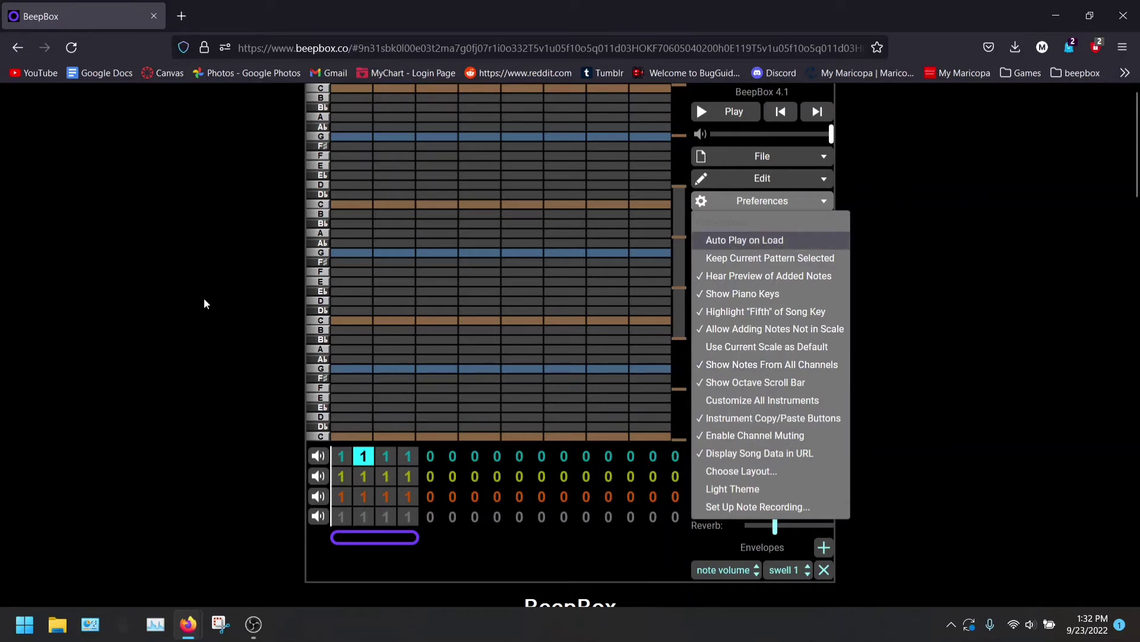
click(285, 480)
click(334, 469)
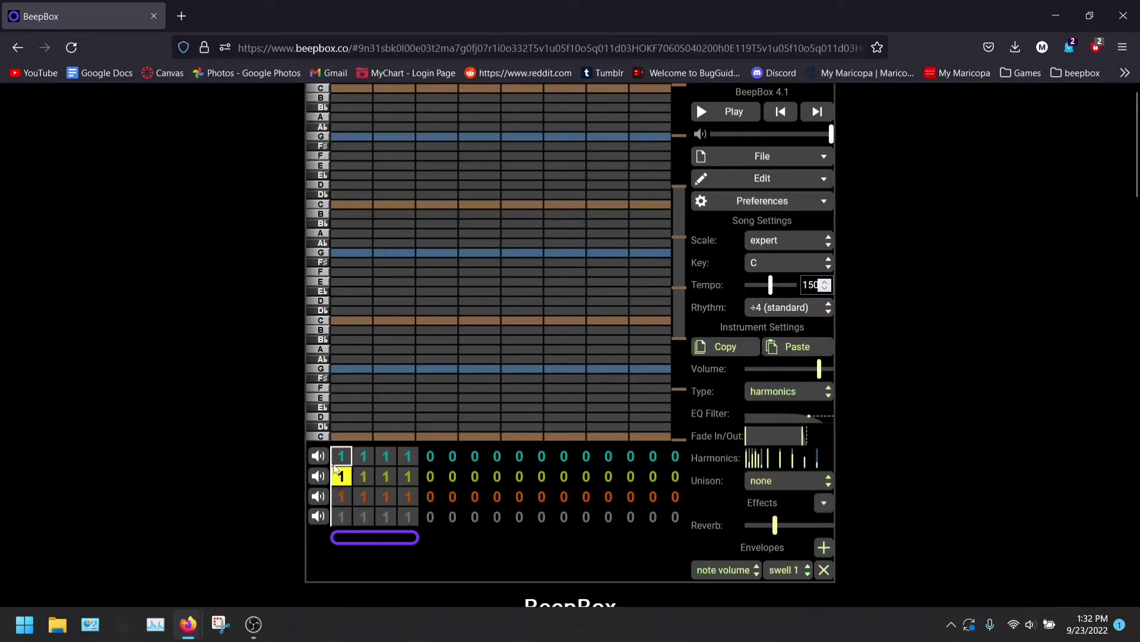
click(335, 455)
click(333, 244)
key(Down)
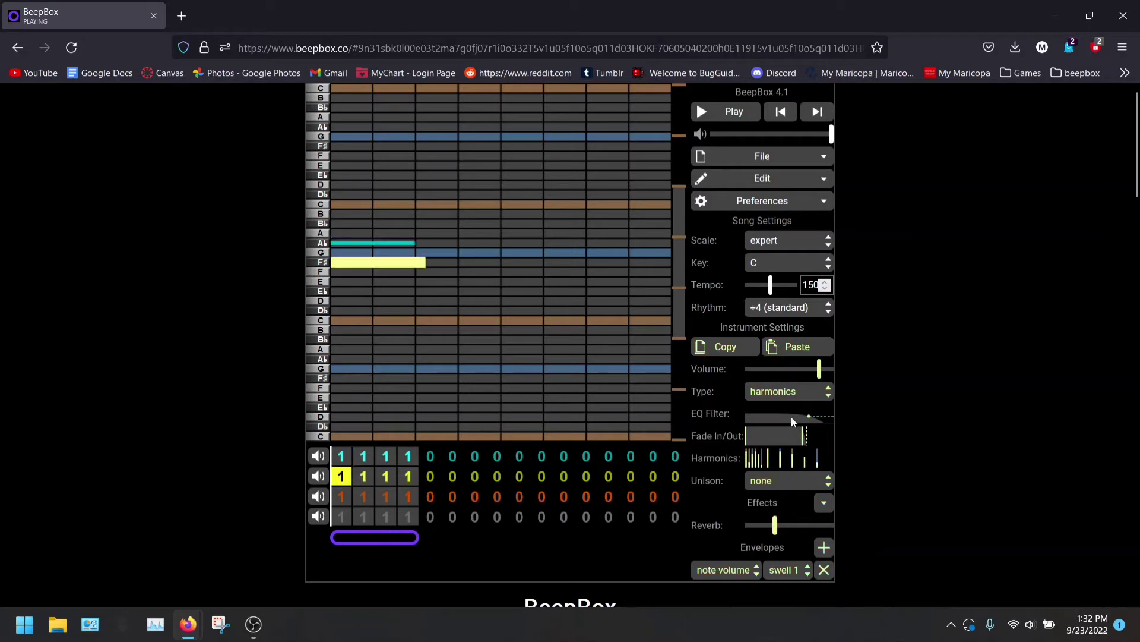
- Make channel 2 a full-volume FM bass and shorten its F# note to end with the Ab
click(784, 391)
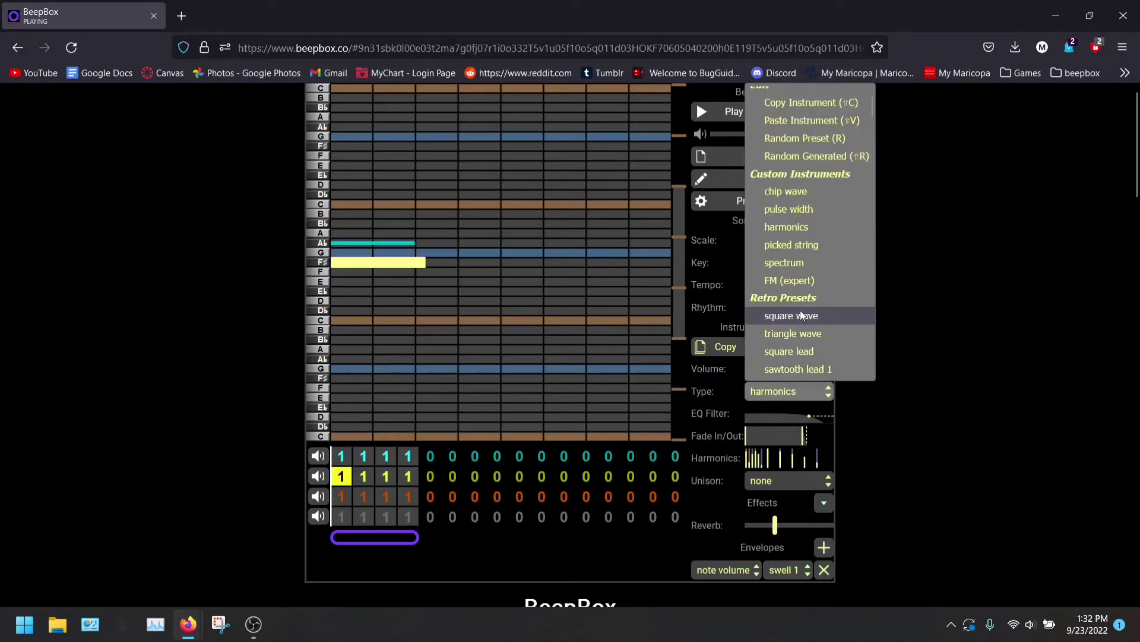
scroll(801, 291, down, 2)
click(800, 252)
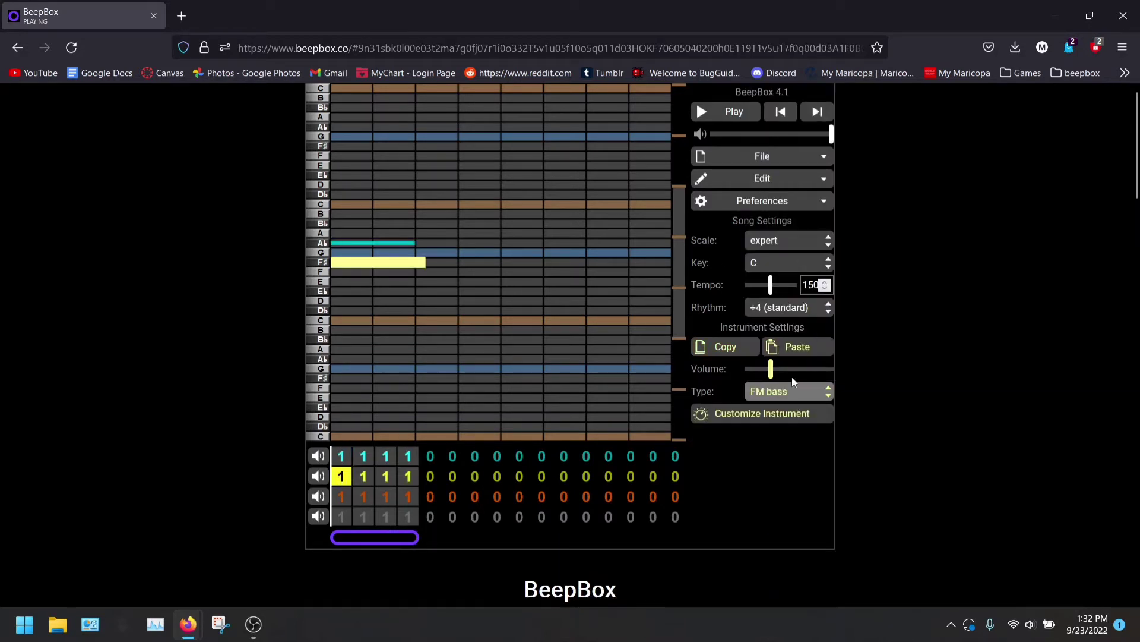
drag(803, 369, 819, 370)
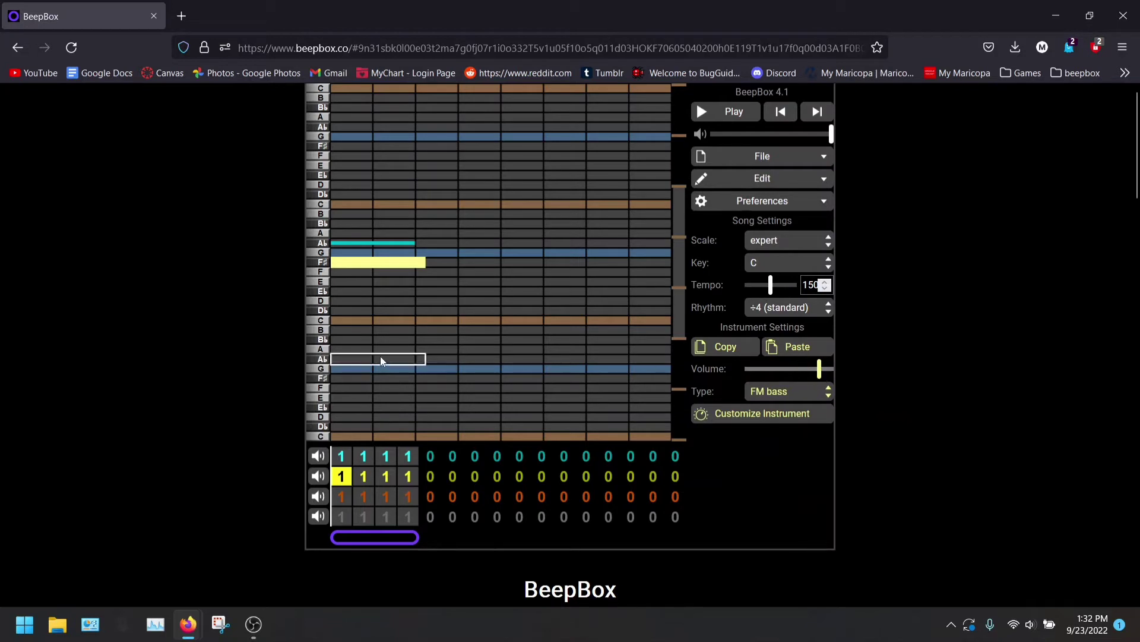
drag(424, 262, 408, 261)
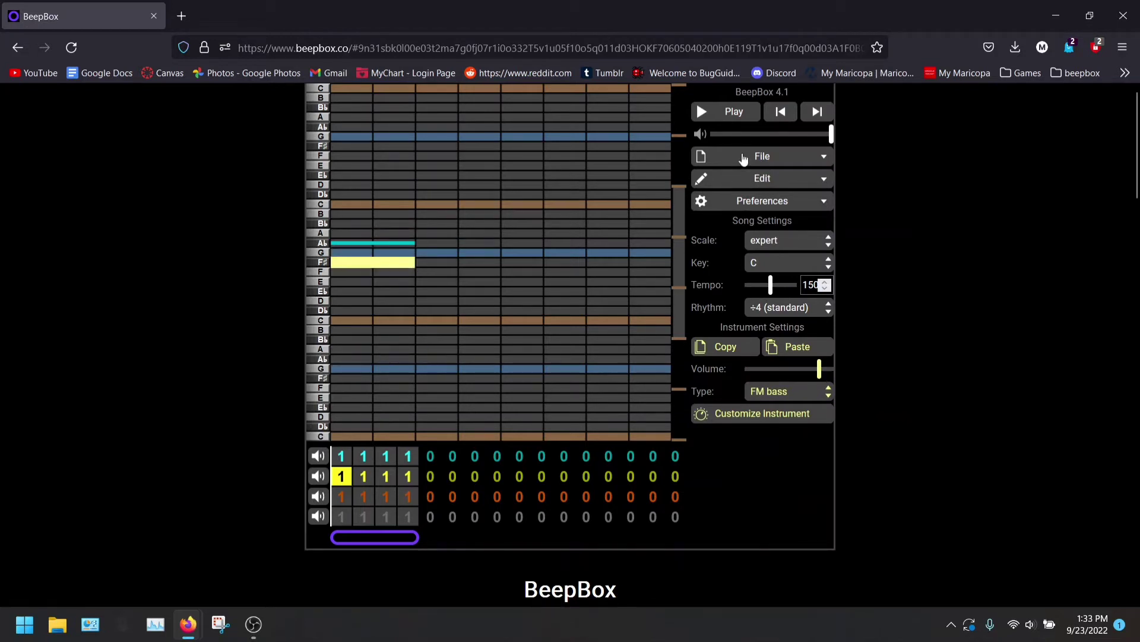
- Play the song with each channel muted in turn, leaving channel 2 muted
click(713, 112)
click(713, 112)
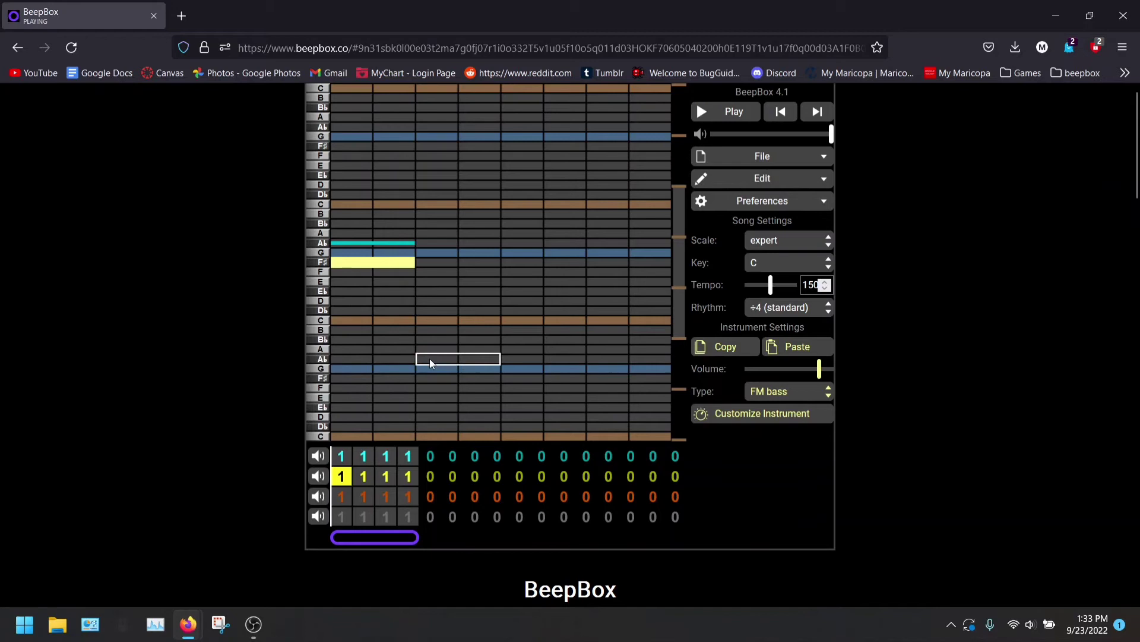
click(320, 456)
click(732, 119)
click(731, 119)
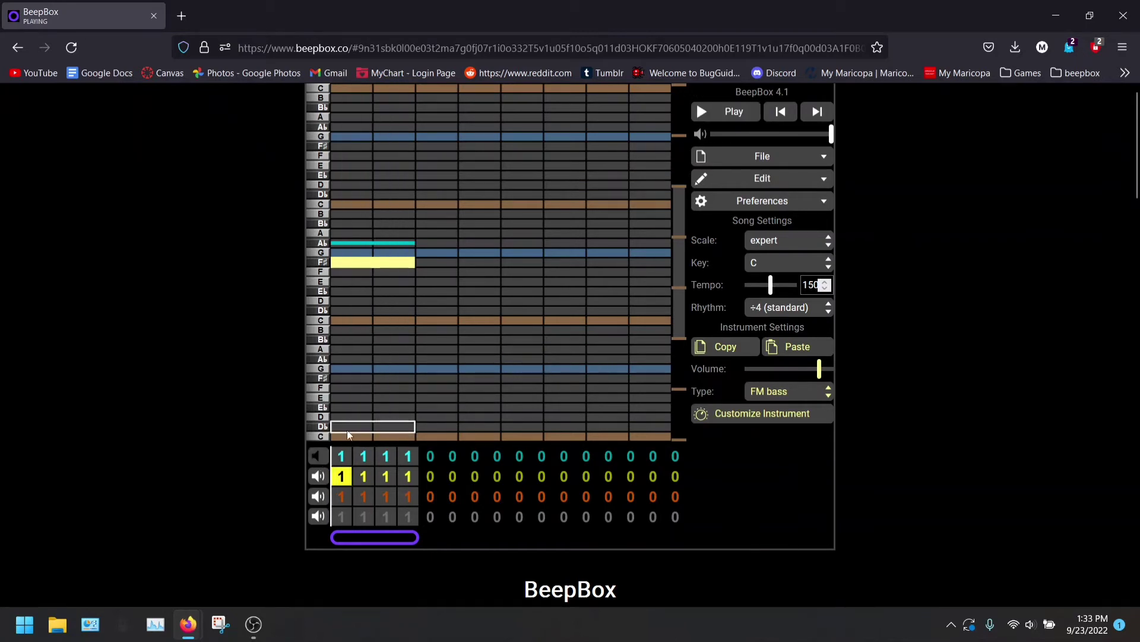
click(319, 476)
click(320, 456)
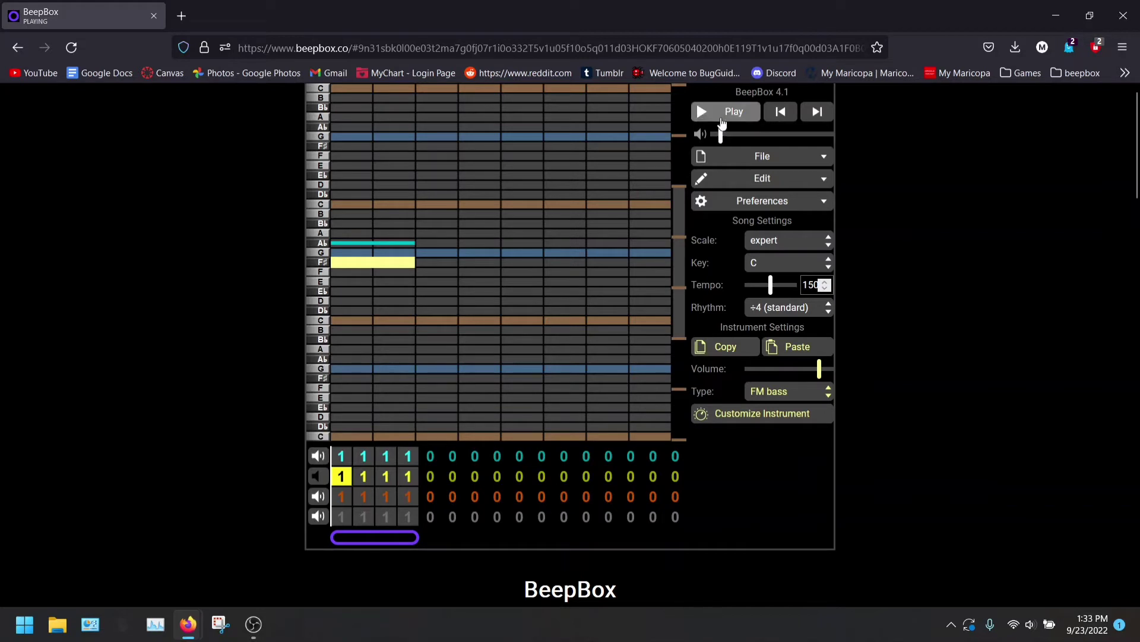
click(733, 112)
click(734, 111)
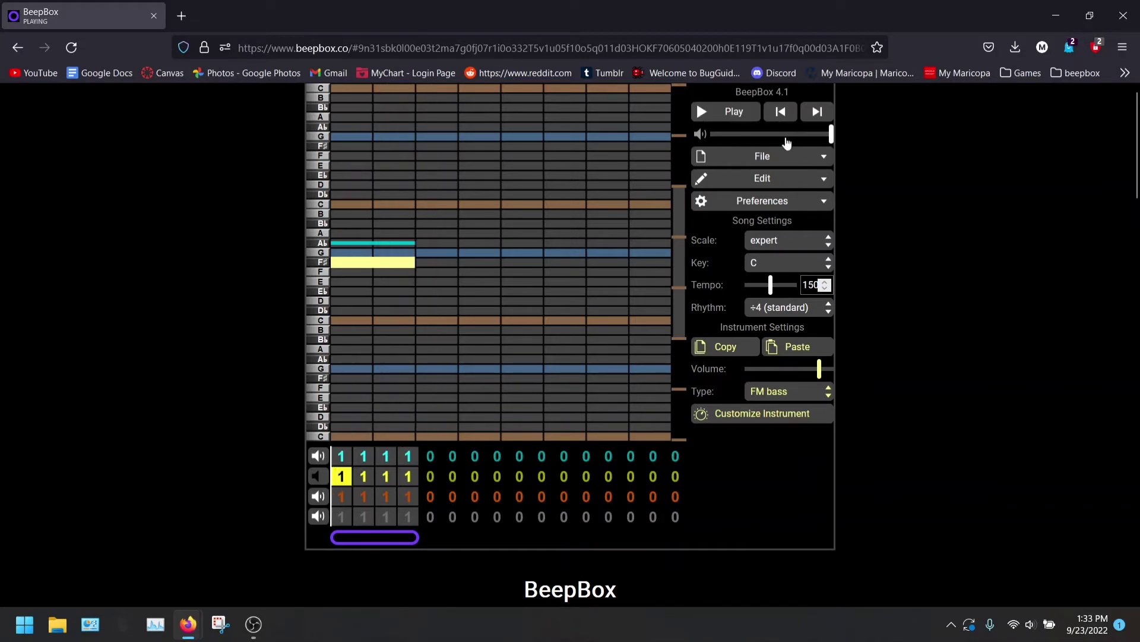
- Switch the editor to the Long layout via Preferences > Choose Layout
click(807, 206)
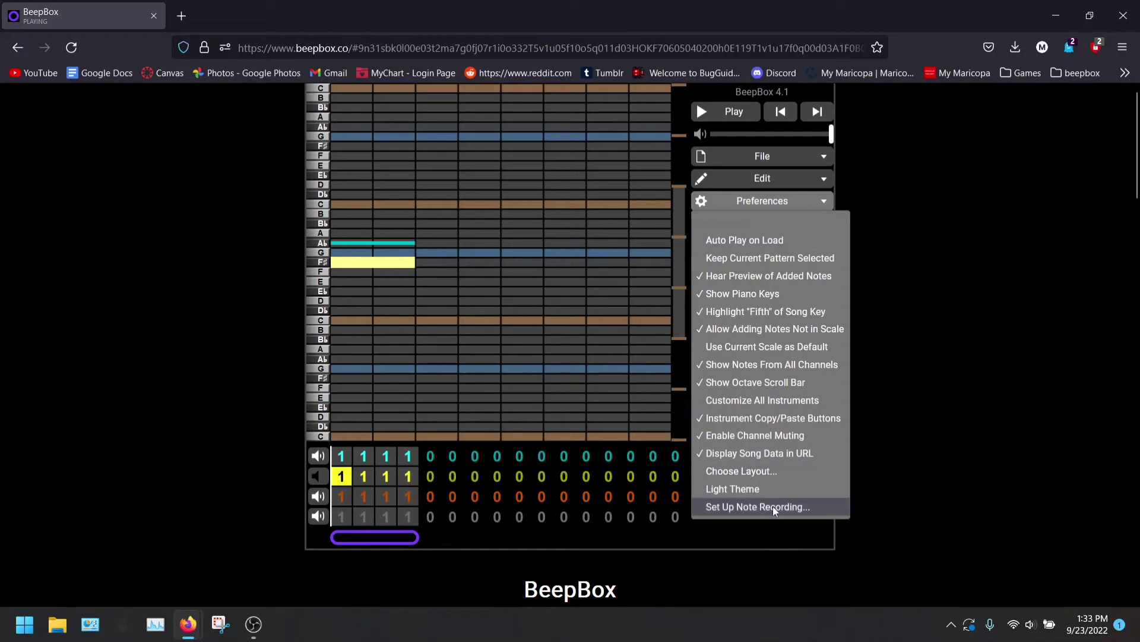
click(758, 476)
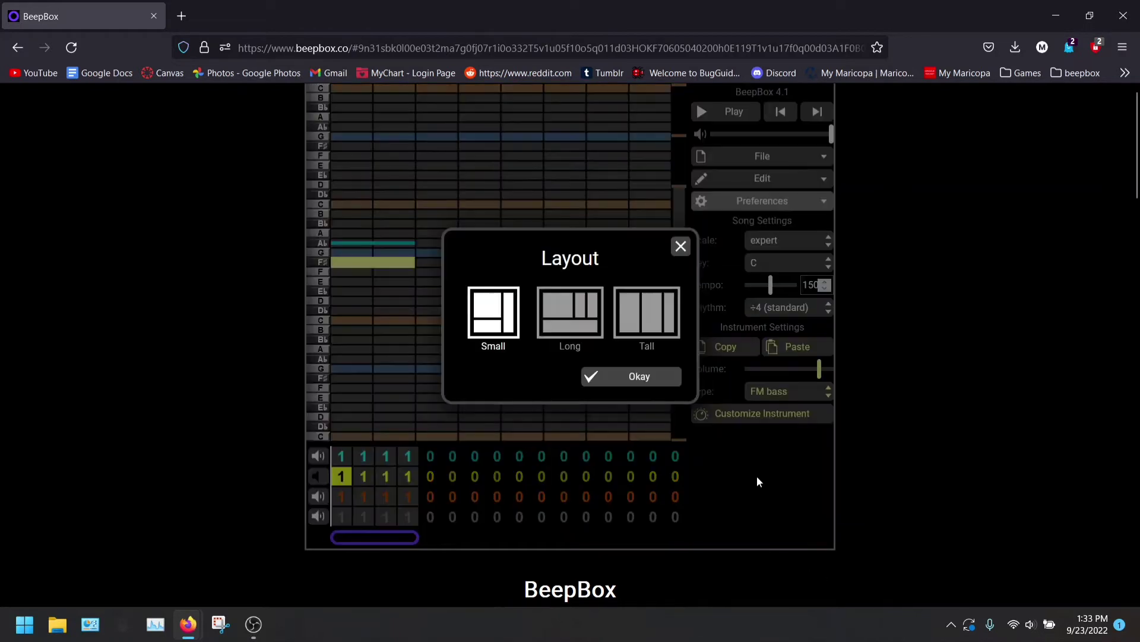
click(572, 327)
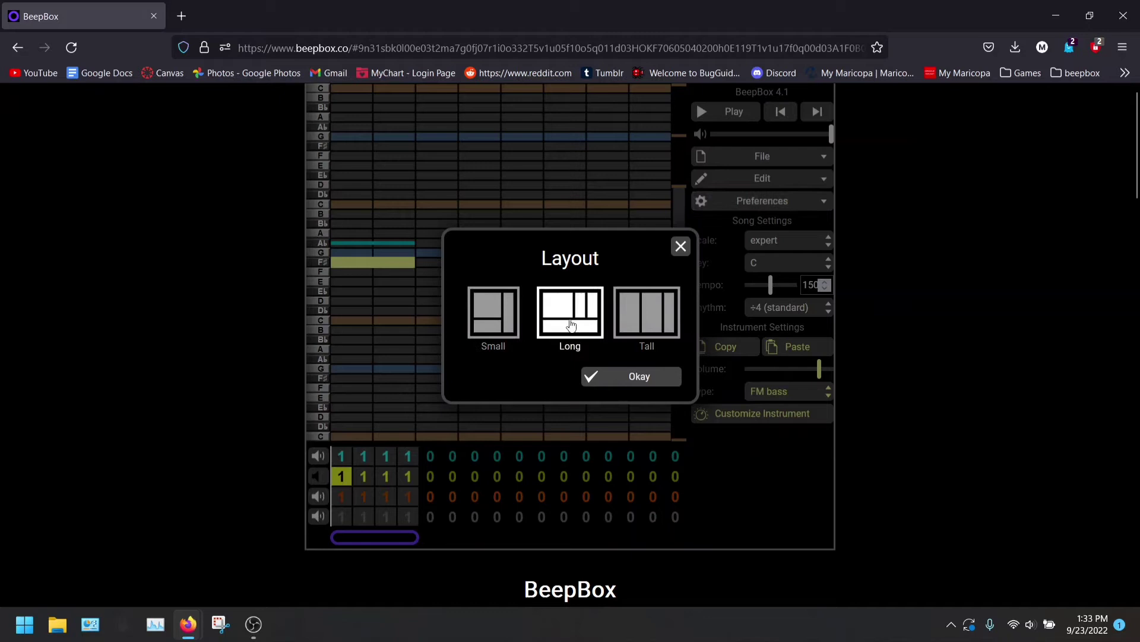
click(616, 374)
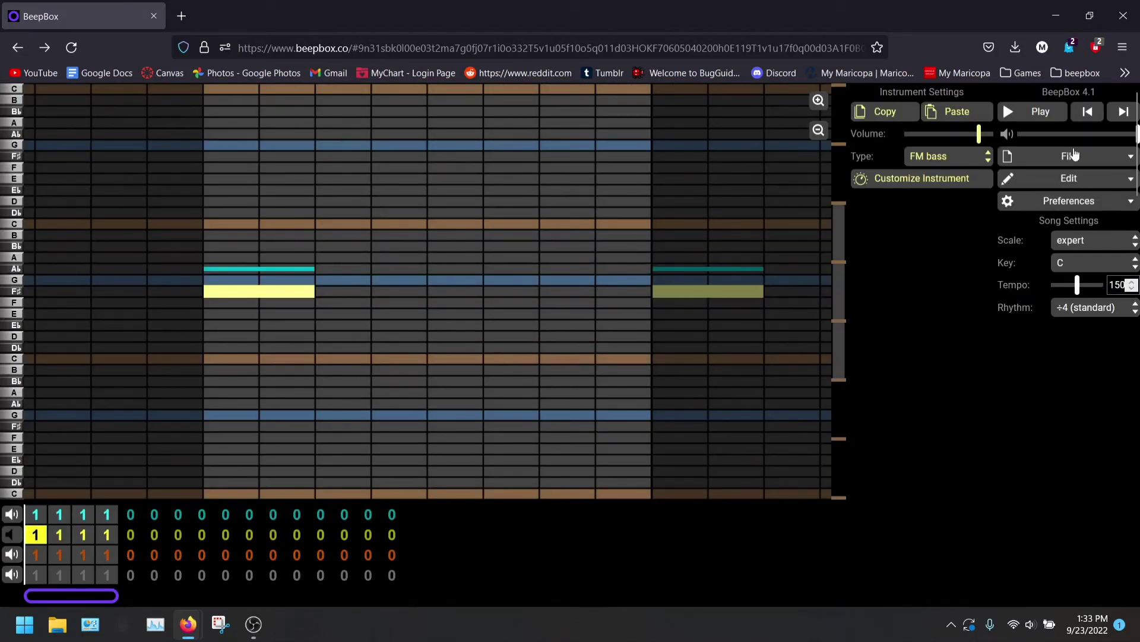
- Change the editor layout to Tall
click(1073, 156)
click(1079, 180)
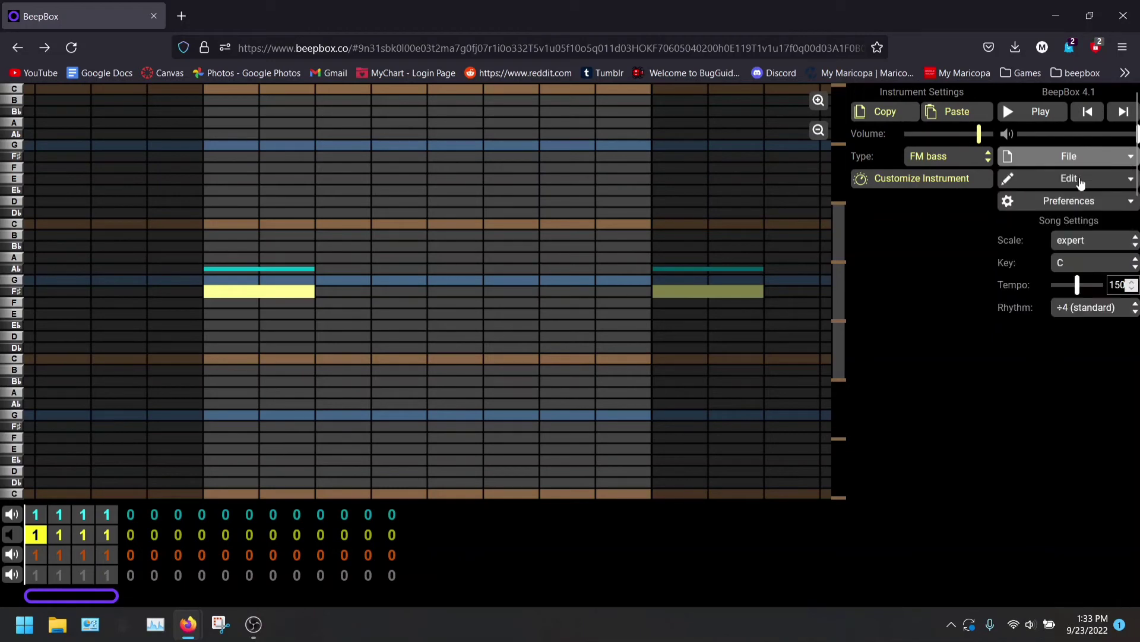
click(1082, 202)
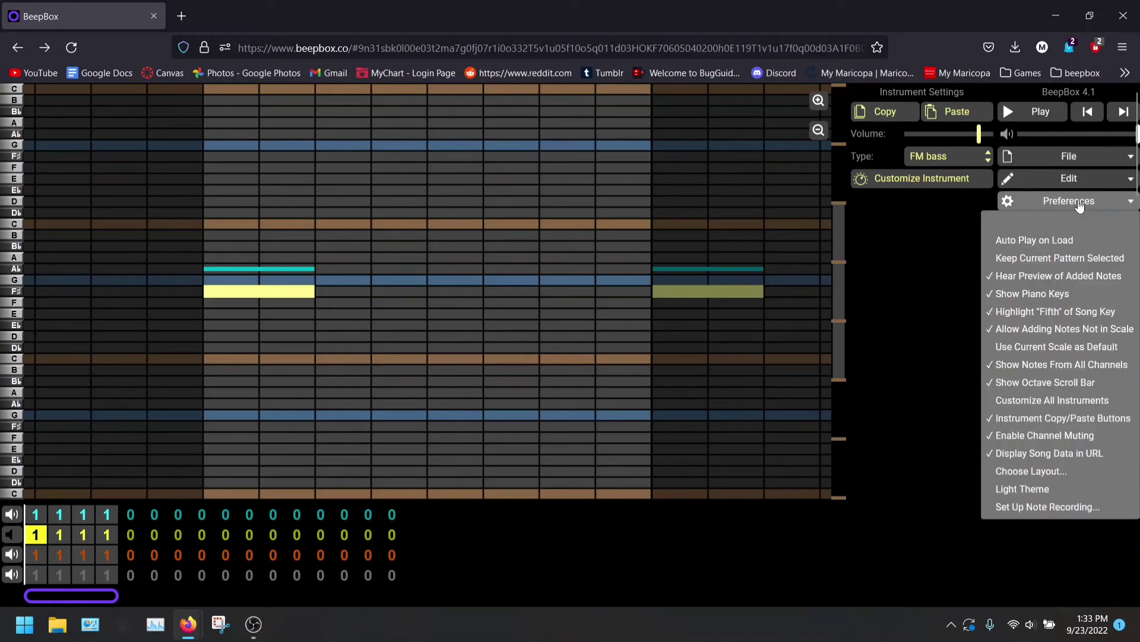
click(1037, 475)
click(646, 353)
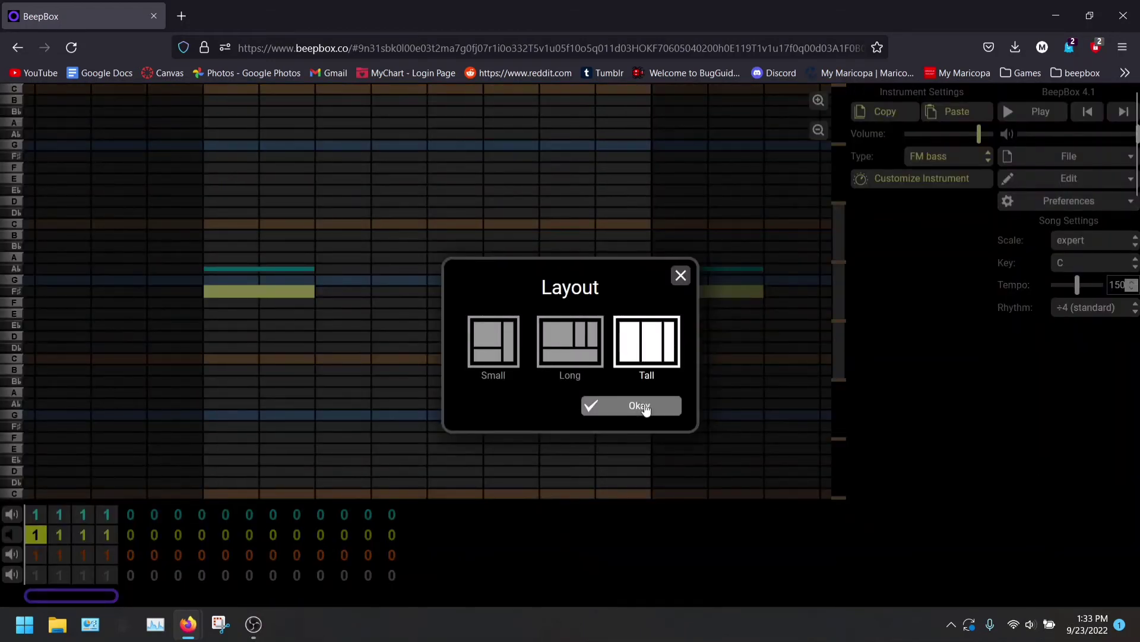
click(646, 407)
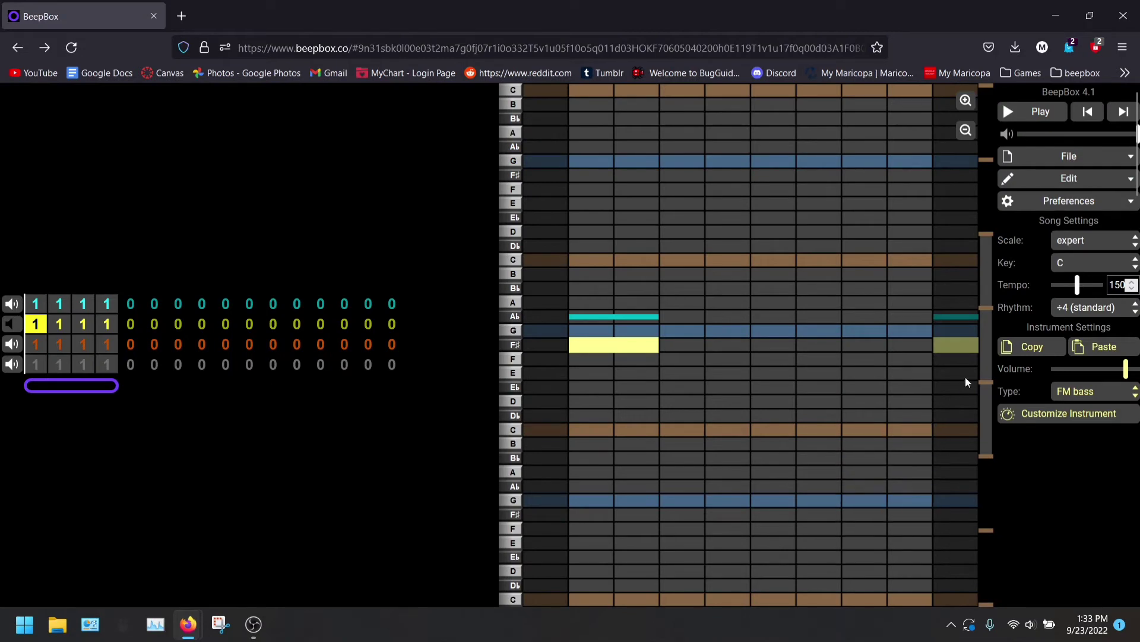
- Change the editor layout to Small
scroll(672, 321, down, 3)
scroll(812, 341, up, 3)
click(1074, 158)
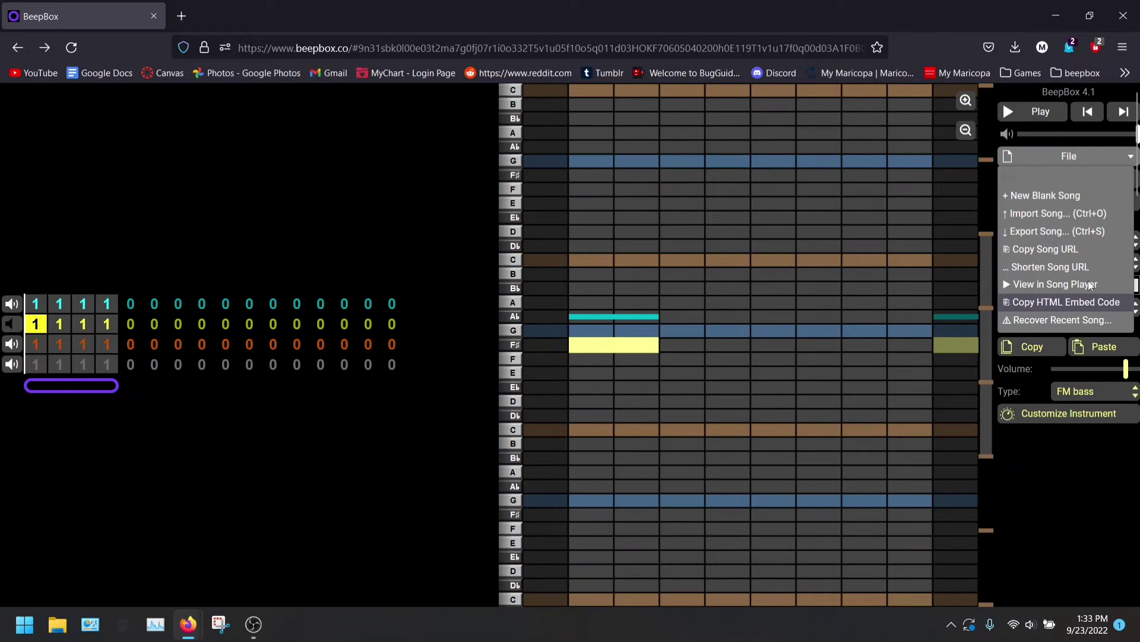
click(1069, 156)
click(1069, 200)
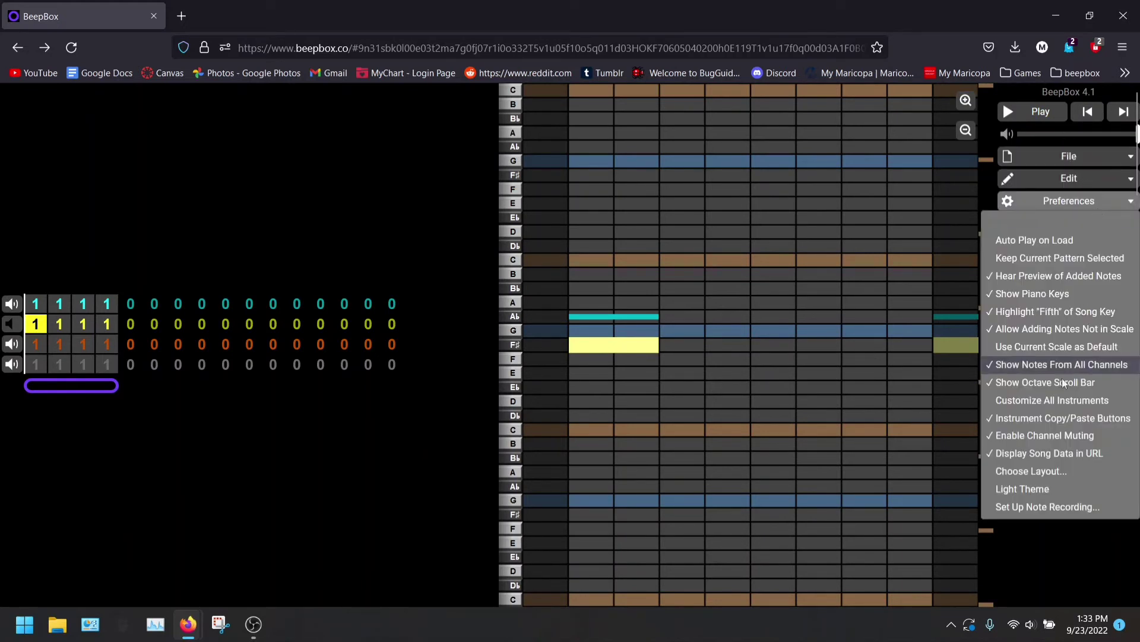
click(1043, 472)
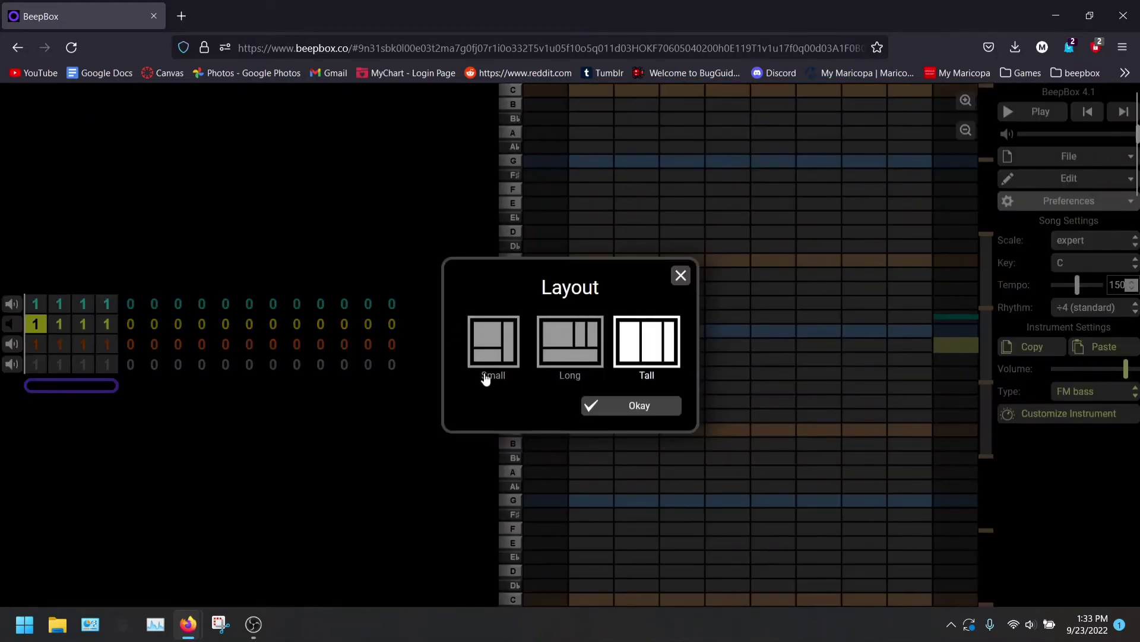
click(486, 338)
click(589, 405)
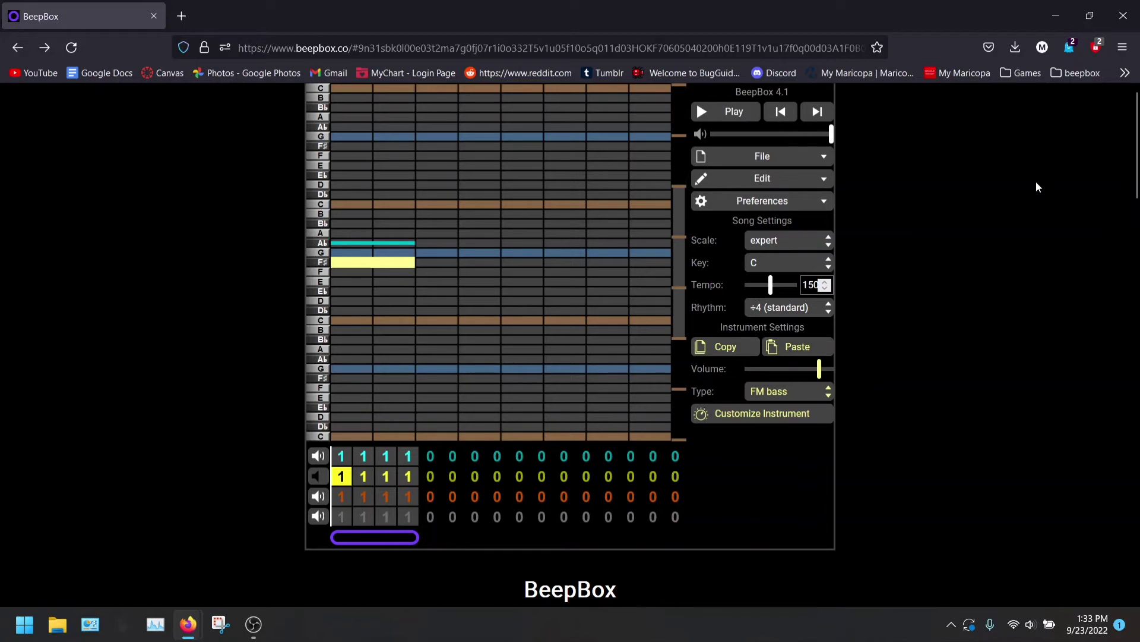
- On the cyan channel, change the note-volume envelope shape from swell 1 to flare 1
key(Up)
scroll(808, 309, down, 1)
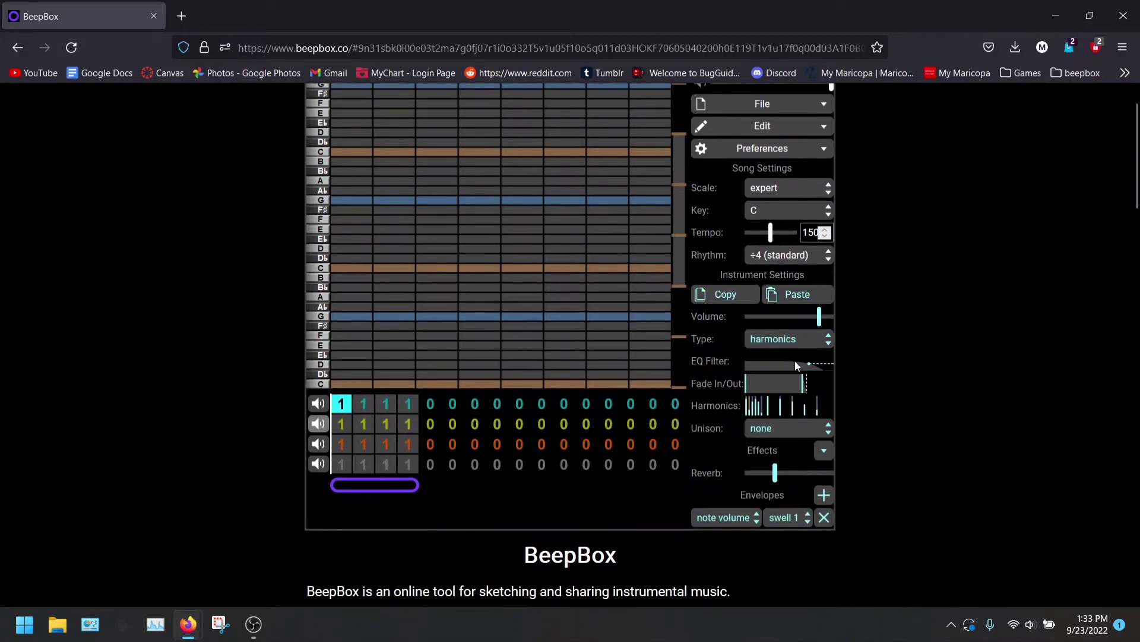
click(825, 495)
click(822, 538)
click(788, 517)
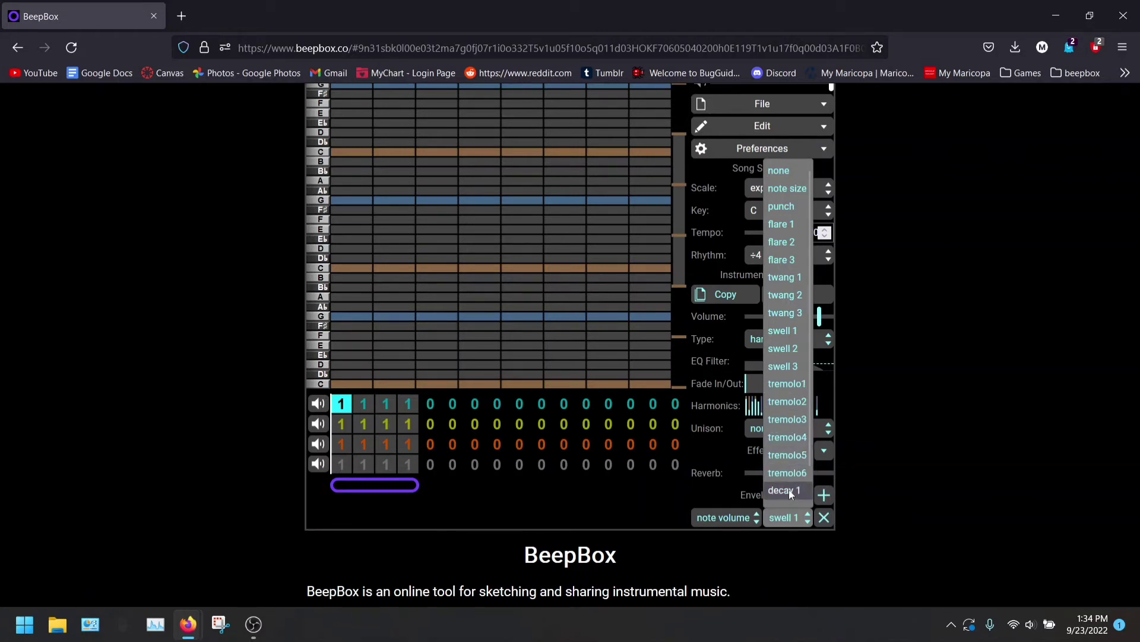
scroll(789, 490, down, 1)
scroll(789, 446, up, 1)
click(784, 225)
- Audition flare 1 with a test G note, then delete the note, keeping flare 1
click(357, 202)
scroll(679, 125, up, 1)
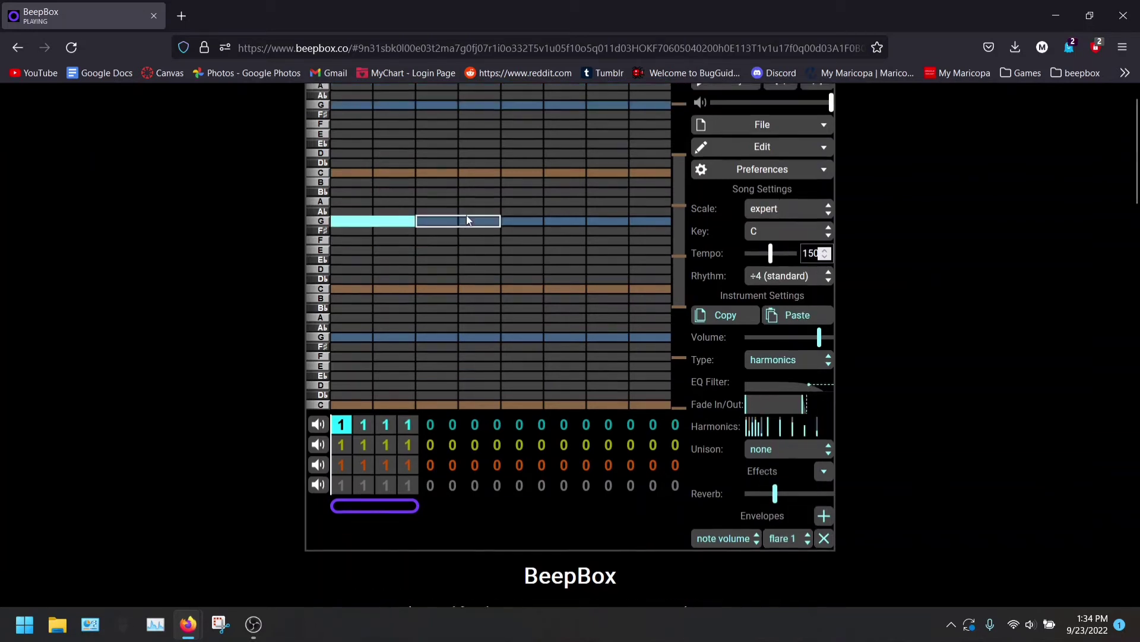
click(731, 111)
click(732, 112)
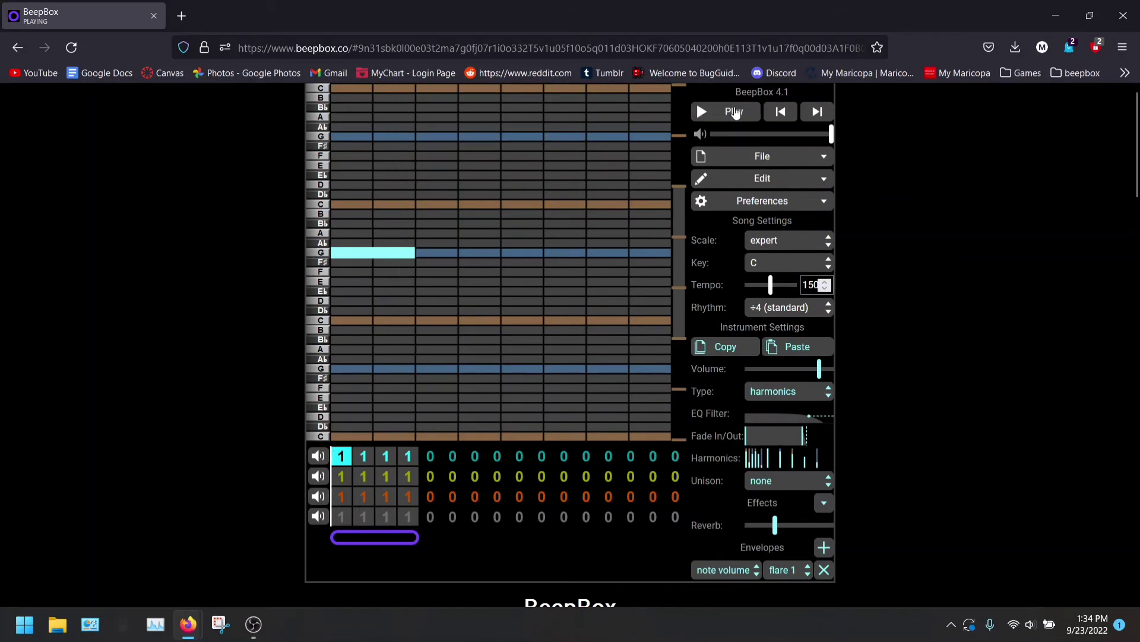
click(394, 252)
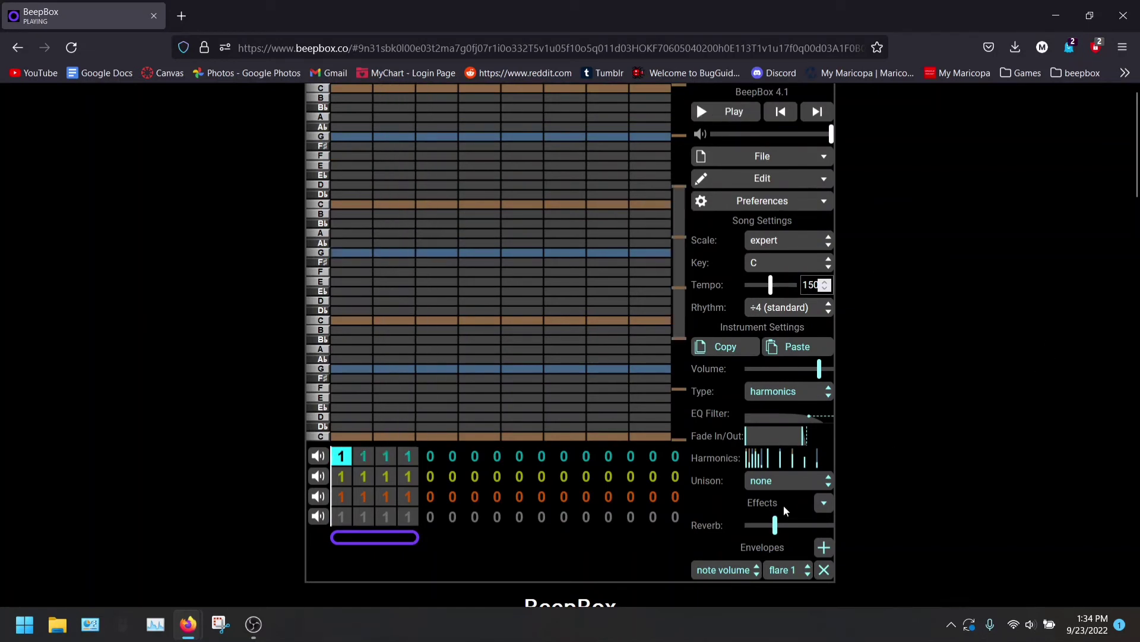
click(787, 570)
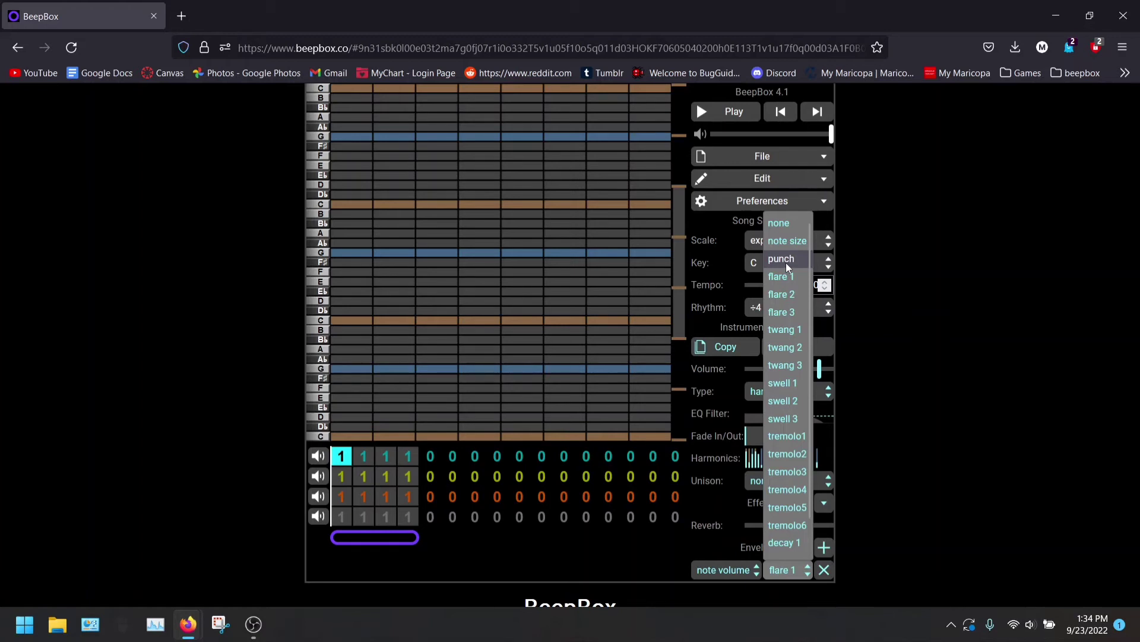
click(960, 227)
click(783, 268)
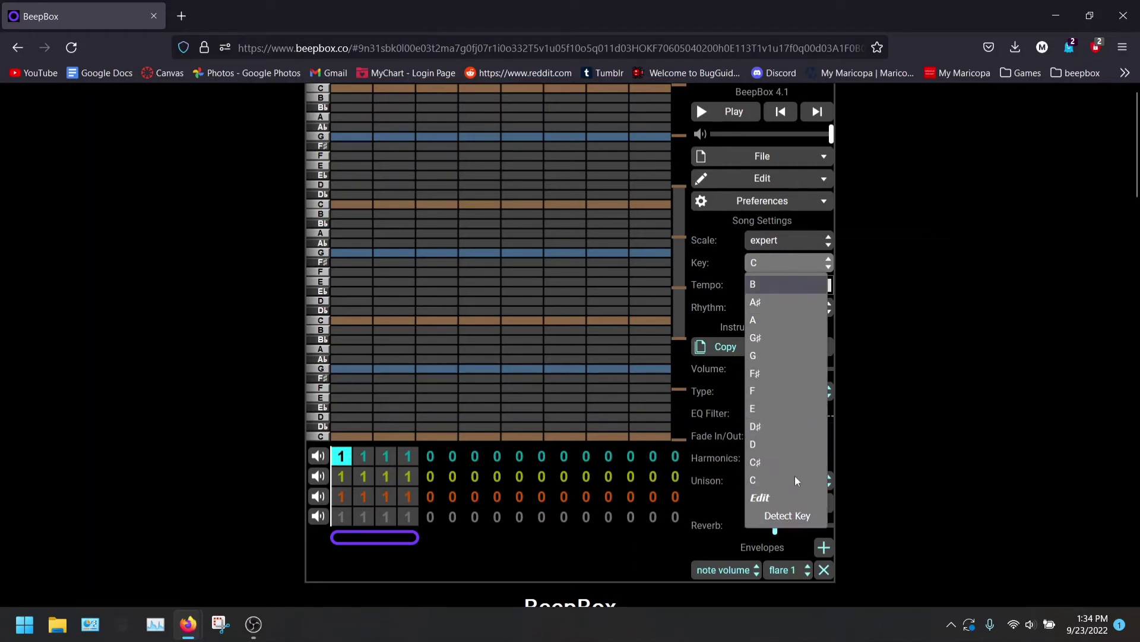
click(941, 287)
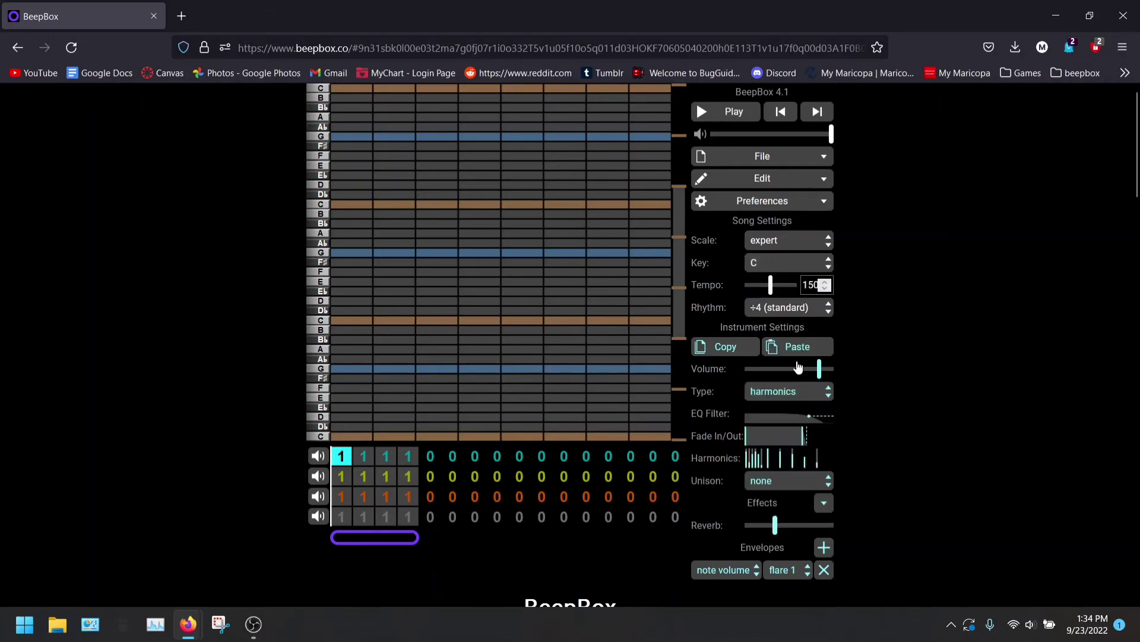
click(776, 265)
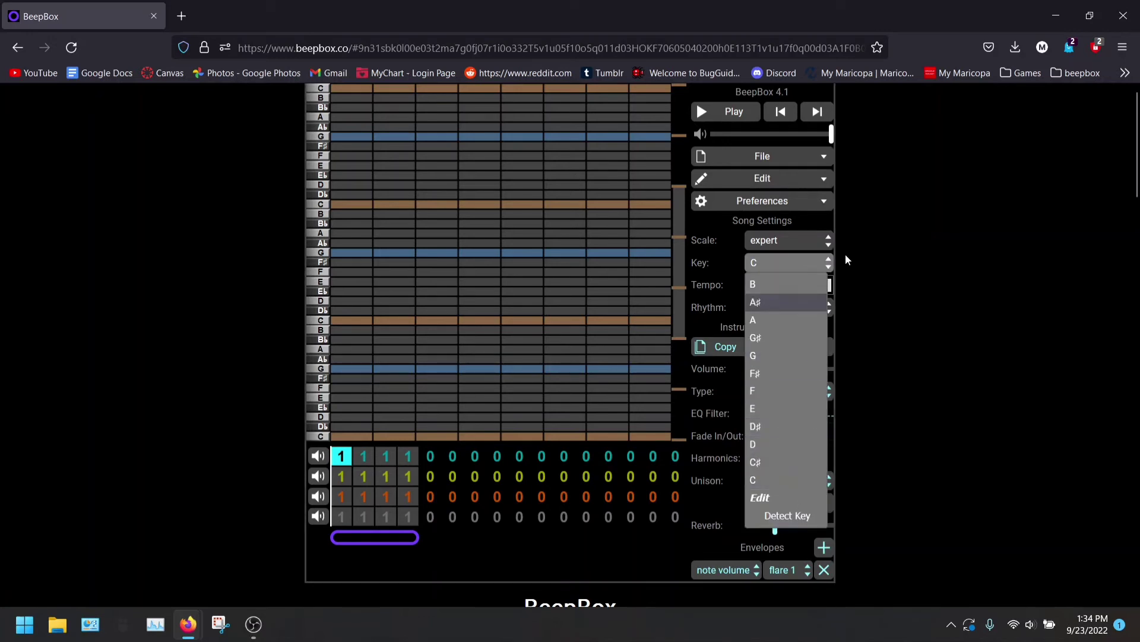
click(903, 294)
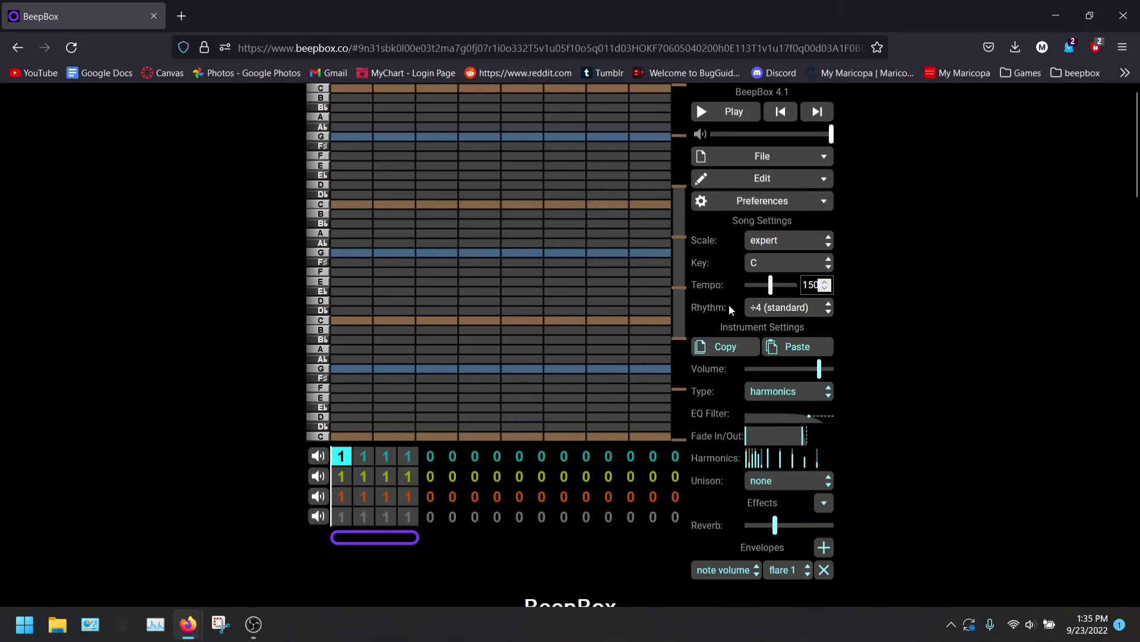
- Keeping the ÷4 (standard) rhythm, fill bar 1 with repeated G notes and play them back
click(787, 311)
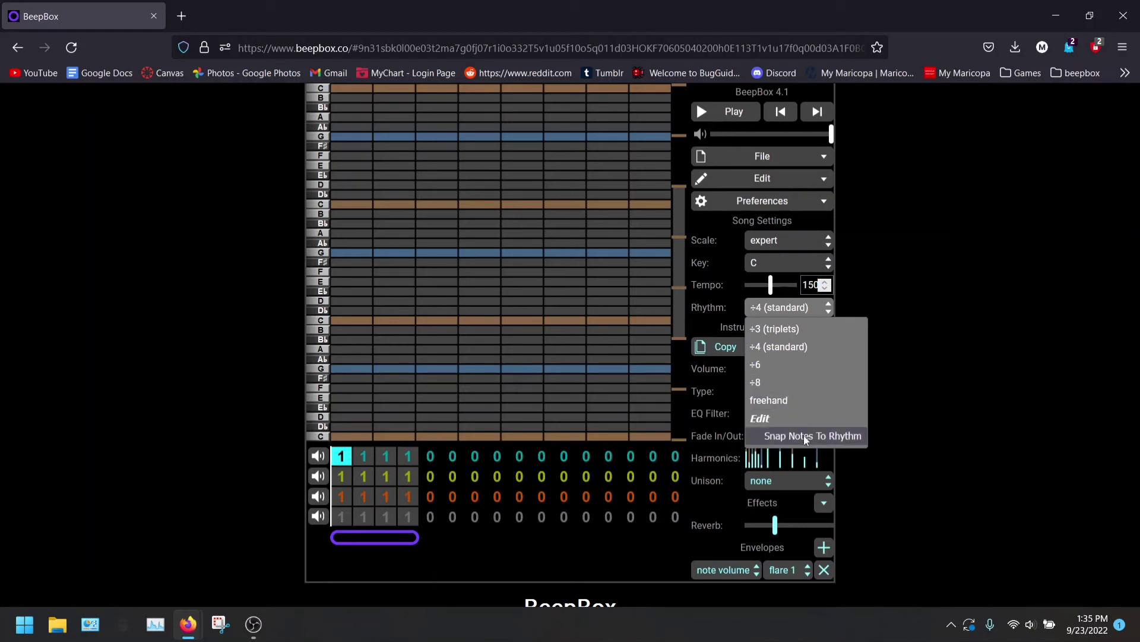
click(923, 204)
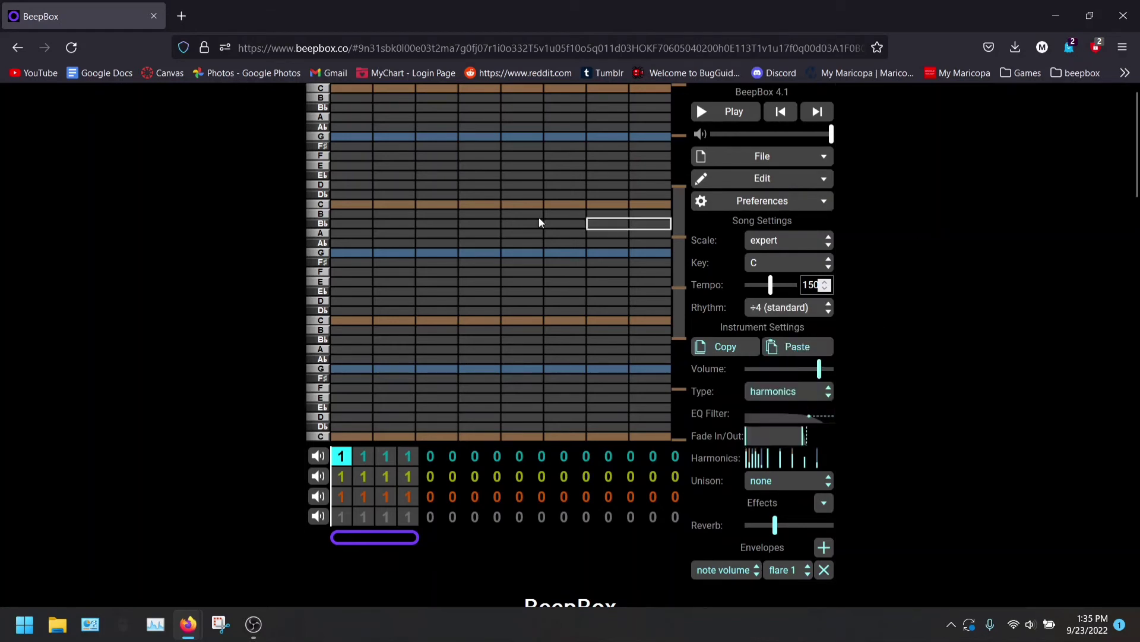
click(365, 255)
drag(366, 250, 376, 252)
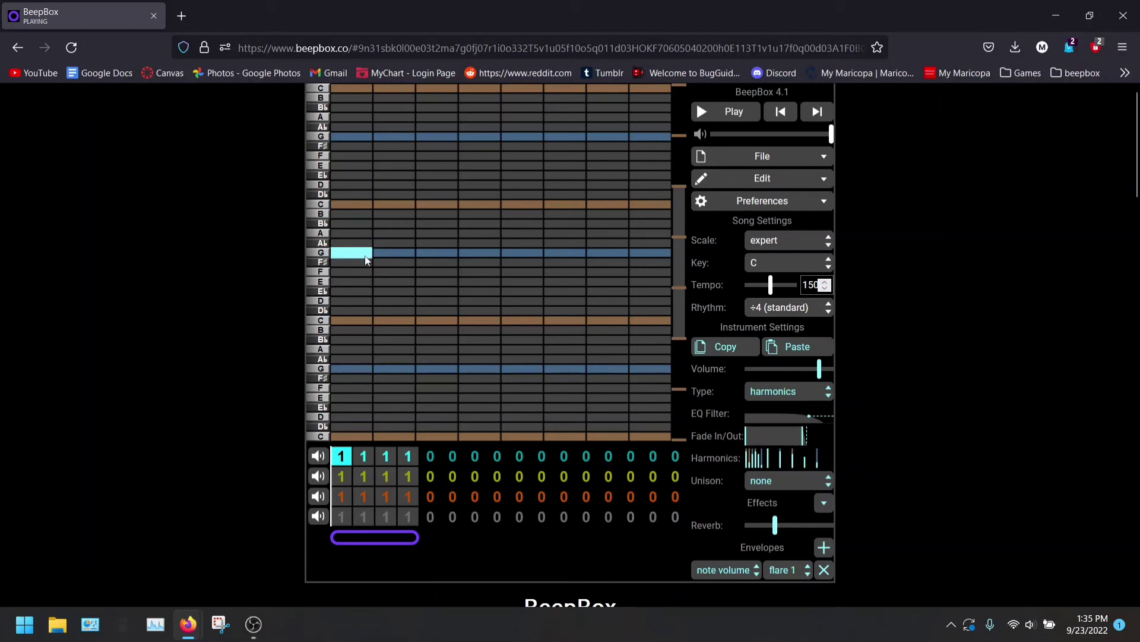
click(530, 243)
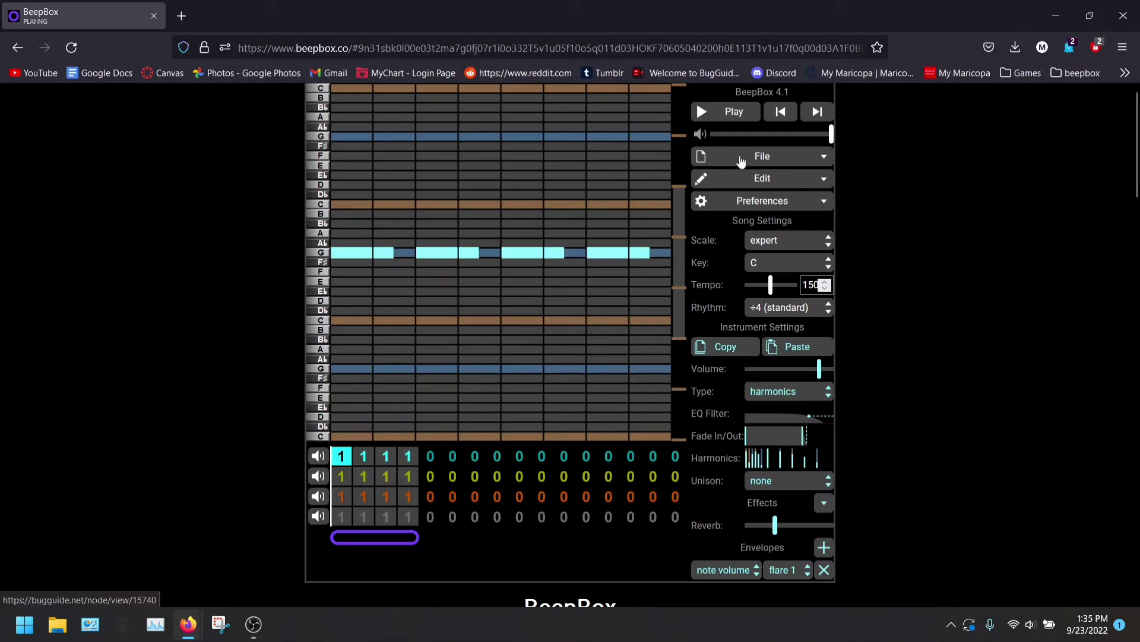
click(725, 113)
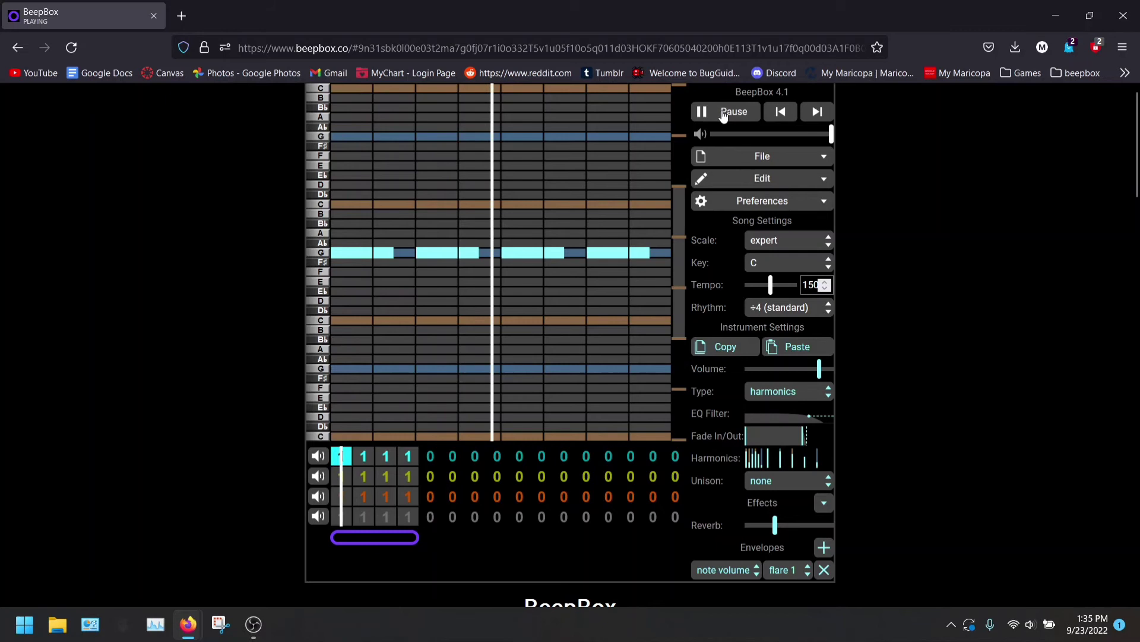
click(723, 112)
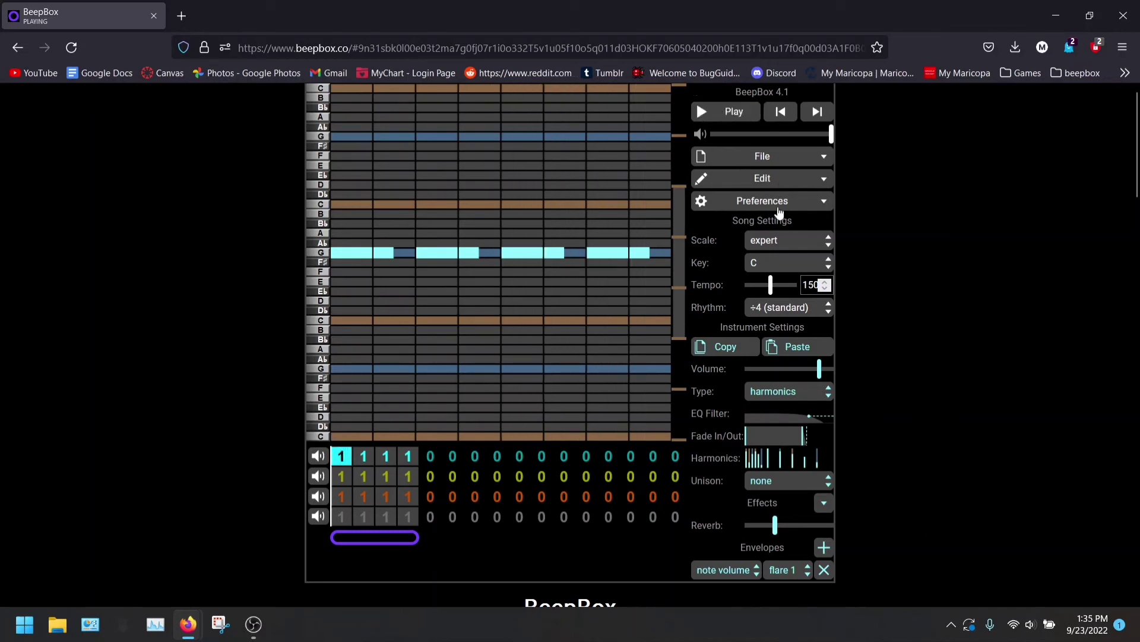
- Try the ÷3 triplet rhythm, snap the existing notes to it, and play the song back
click(780, 311)
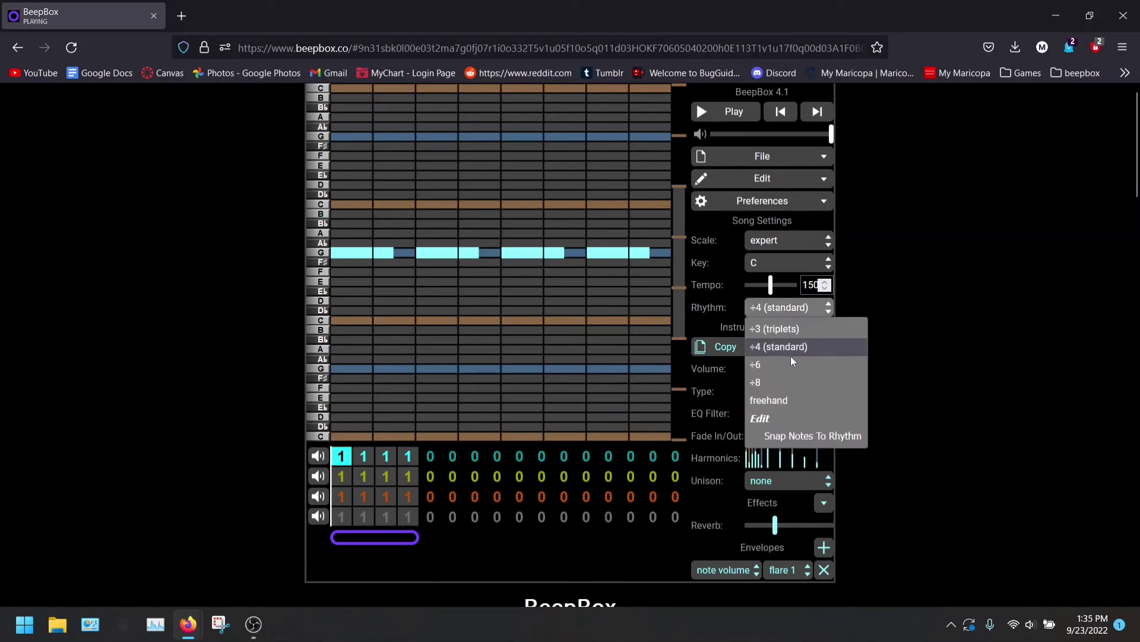
click(776, 330)
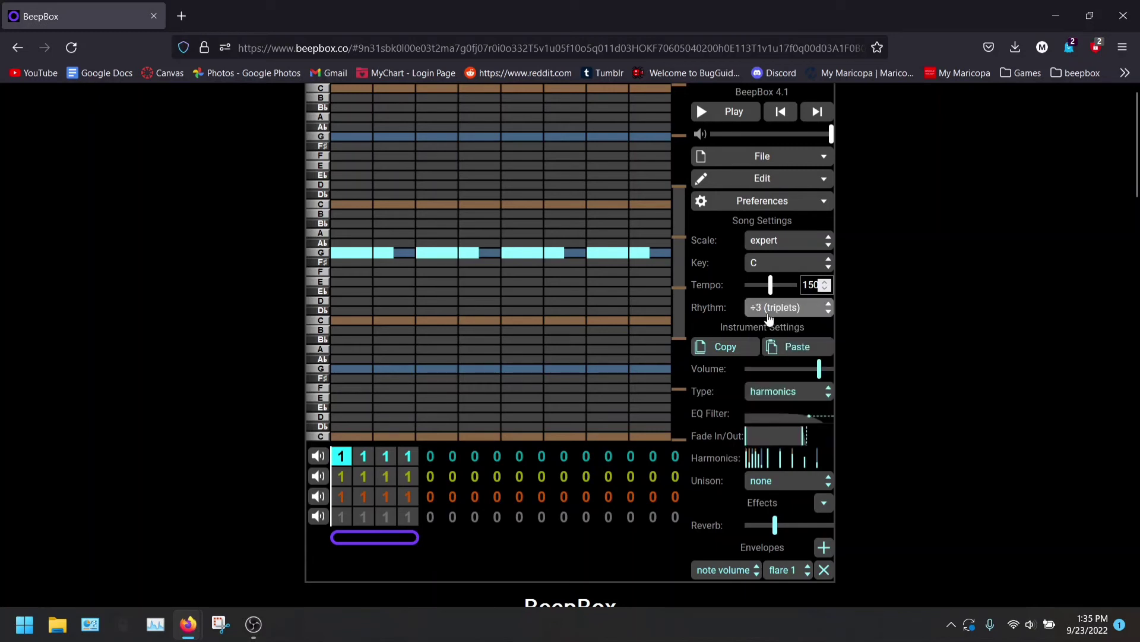
click(771, 310)
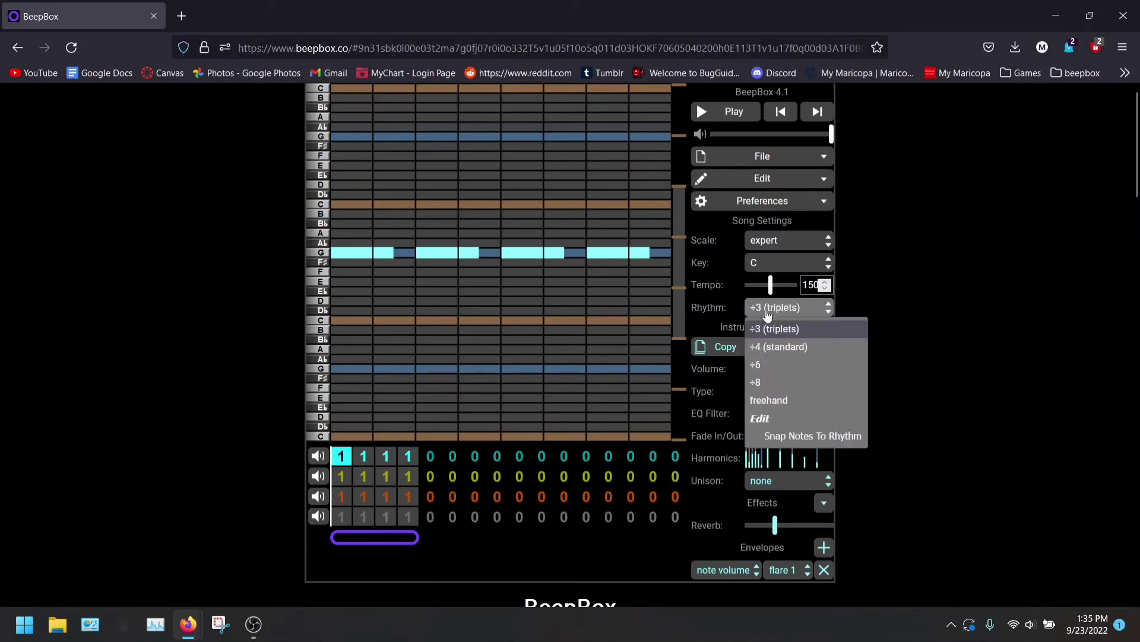
click(798, 441)
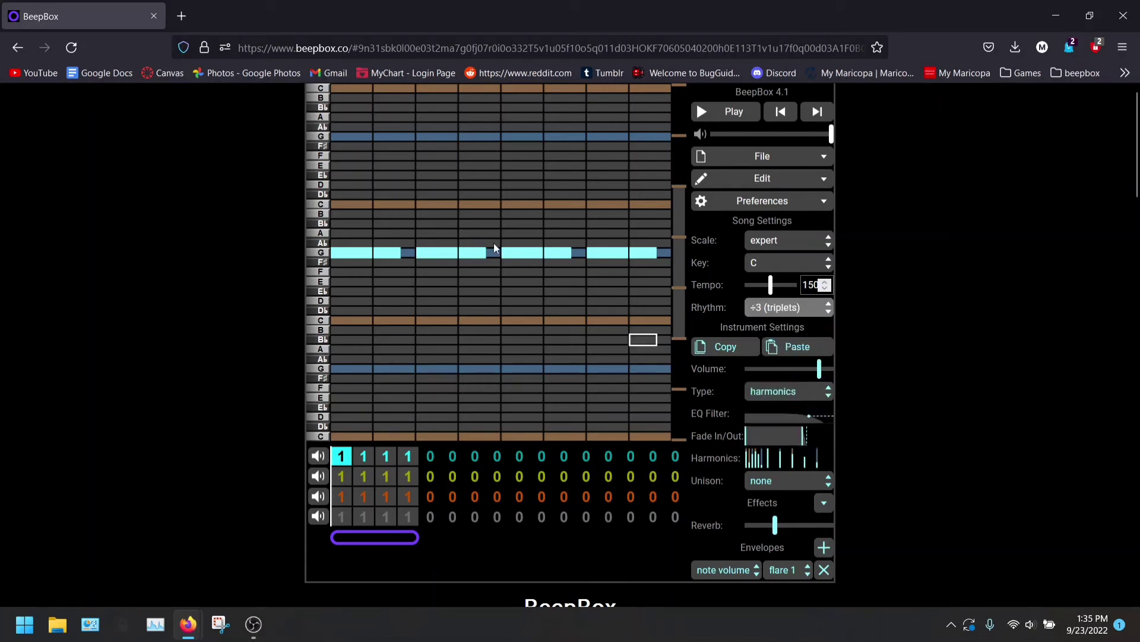
click(717, 117)
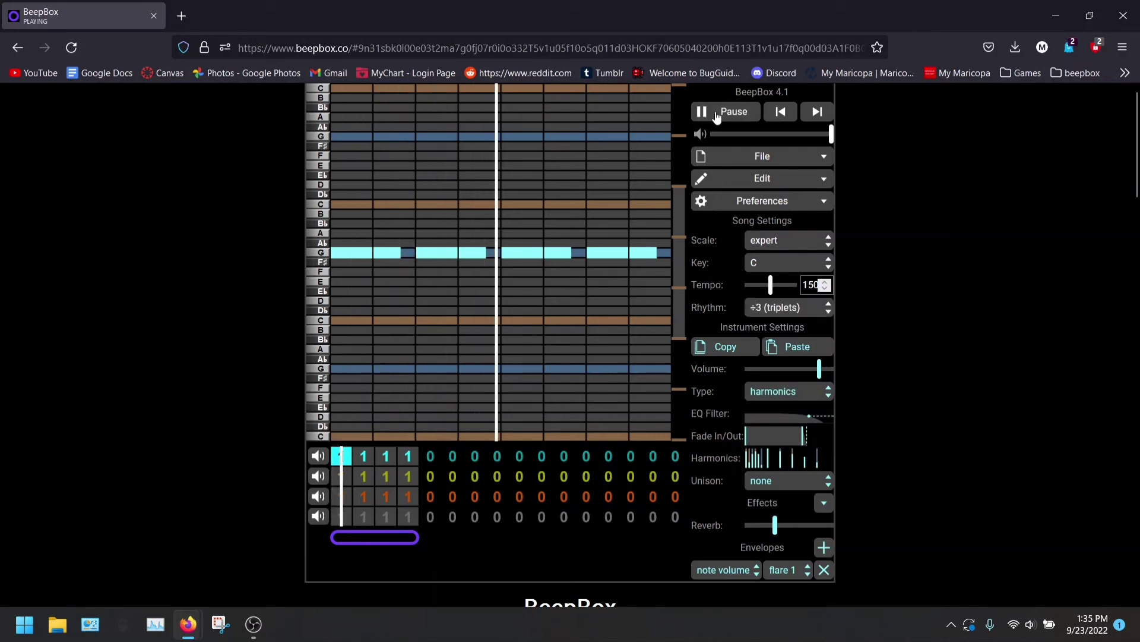
click(717, 116)
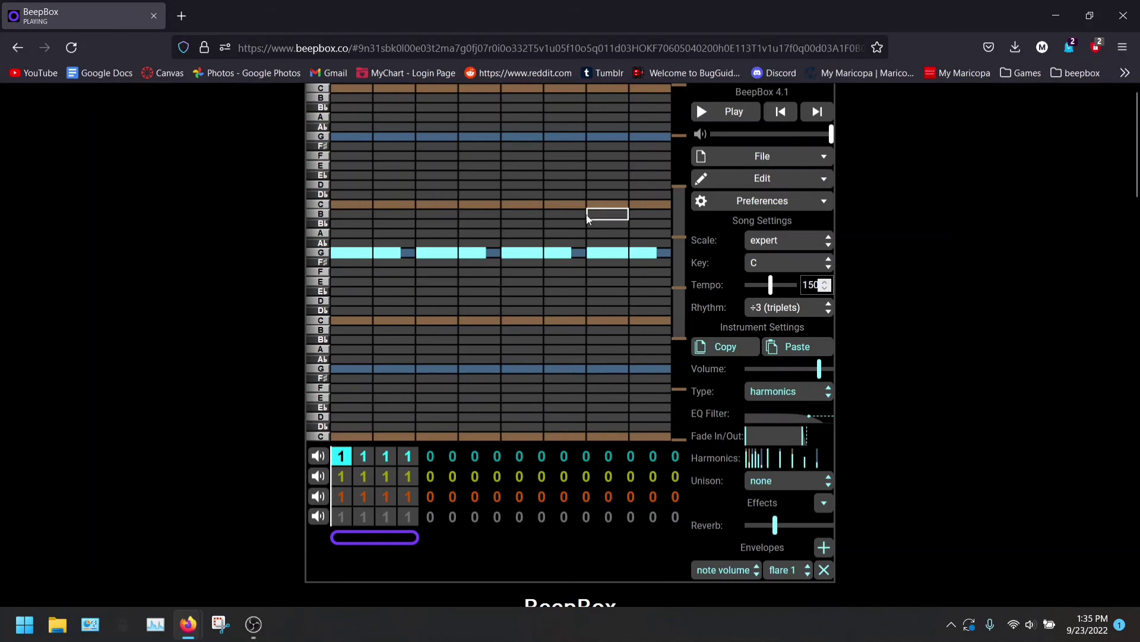
- Set the rhythm to ÷8, merge the repeated G notes into one, delete it, and open channel 4's first drum pattern
click(829, 304)
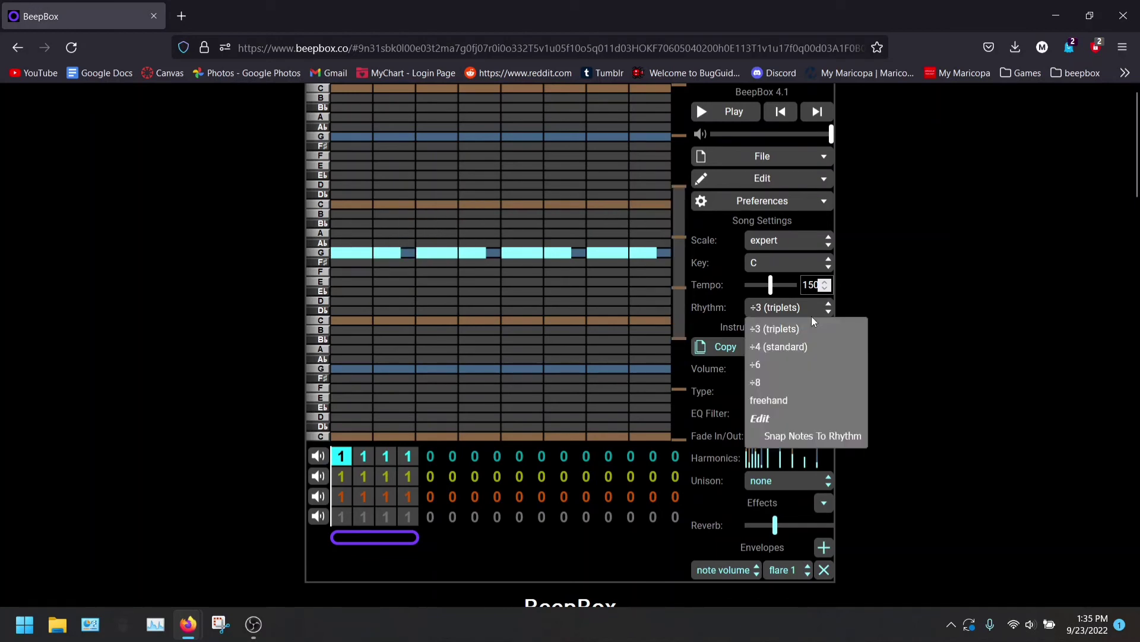
click(771, 383)
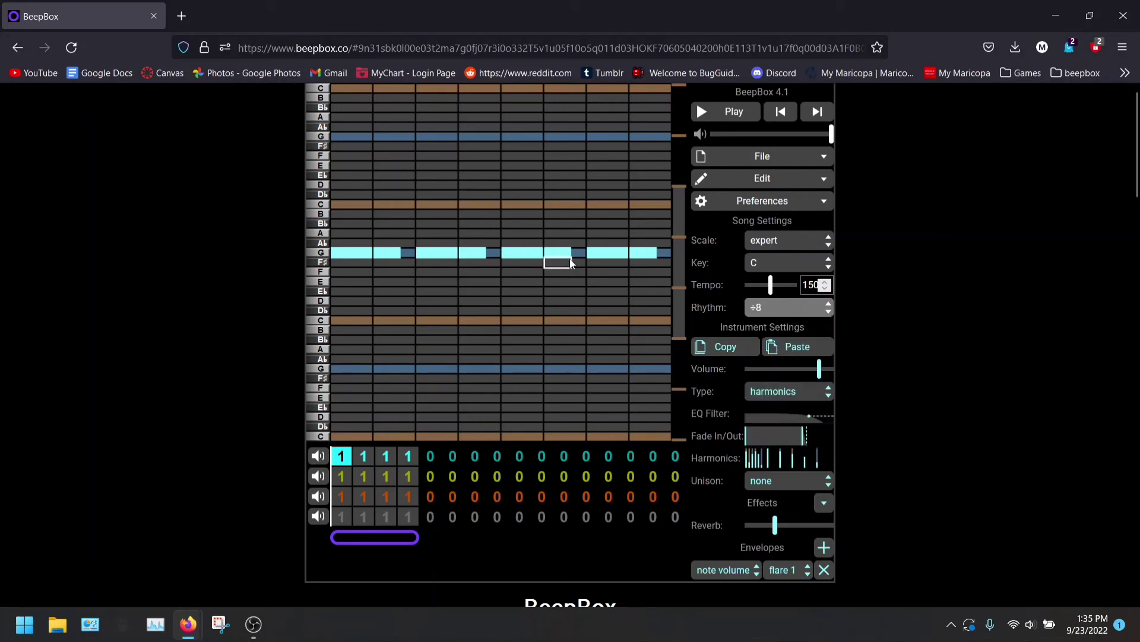
drag(627, 254, 583, 254)
drag(475, 262, 332, 255)
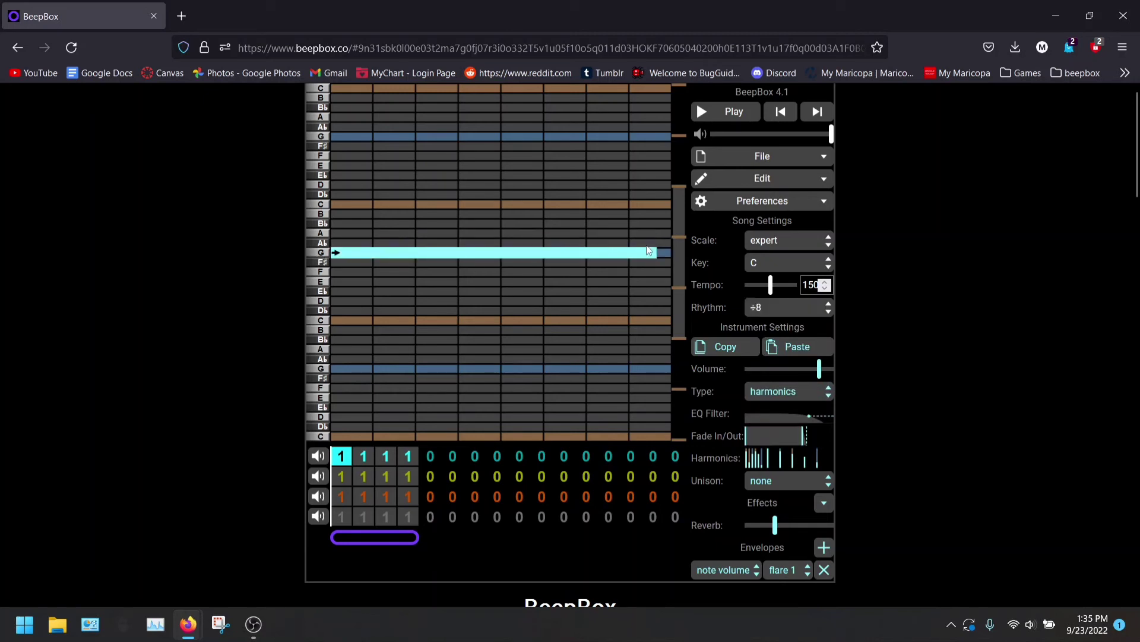
click(331, 255)
click(340, 518)
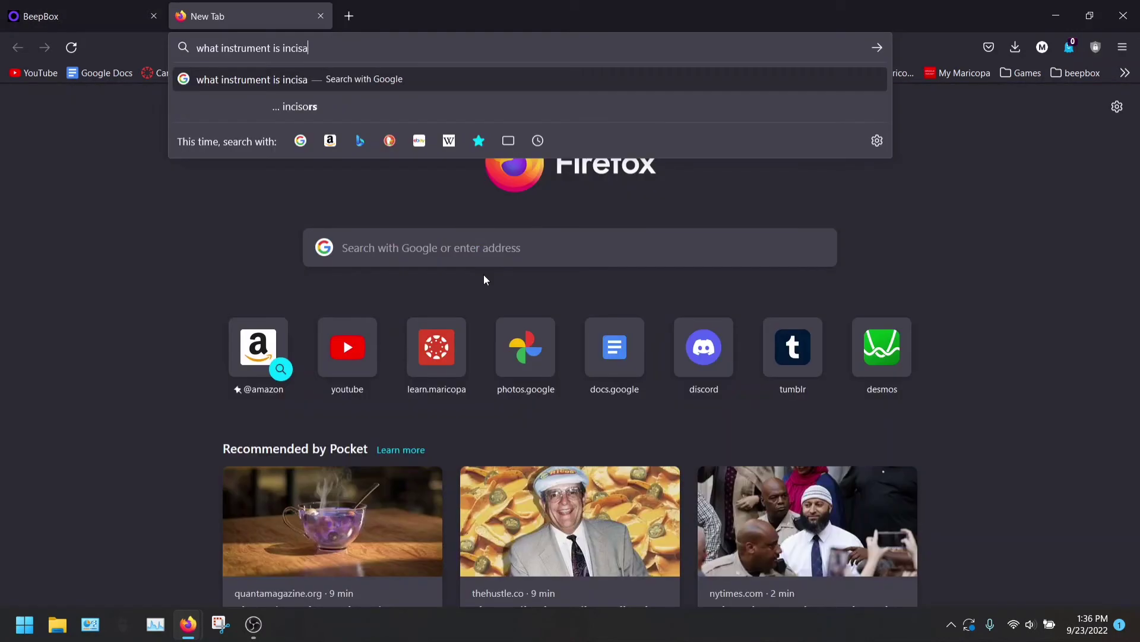
- Search what instrument the Incisaur is, highlight the answer Vibraslap, and pause the demo video at 0:08
text(ur)
key(Return)
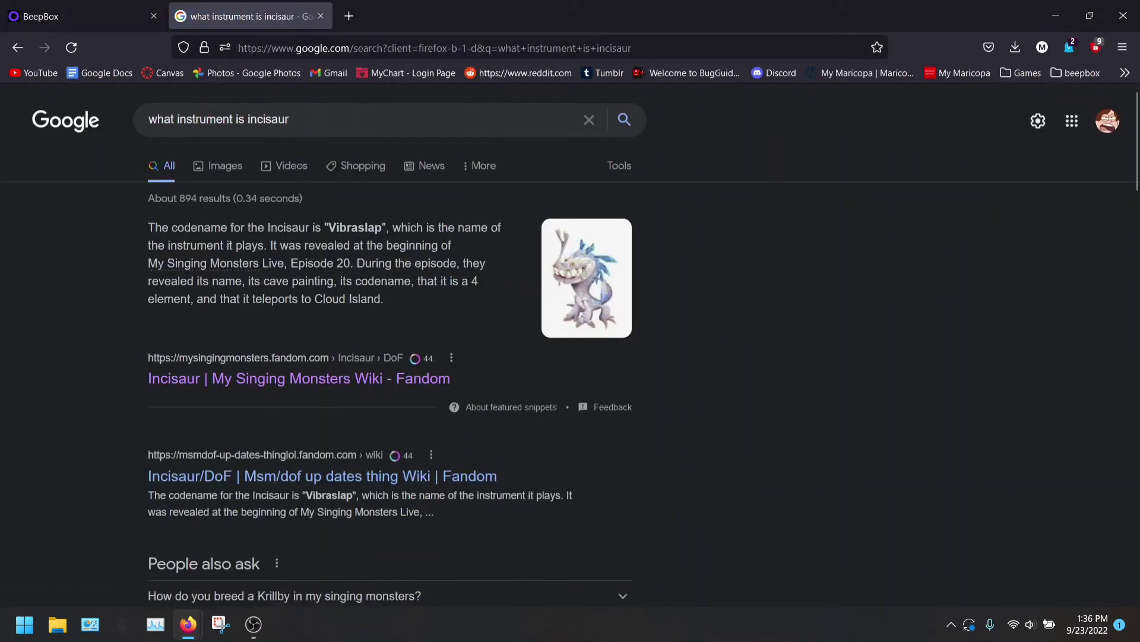
drag(329, 228, 382, 228)
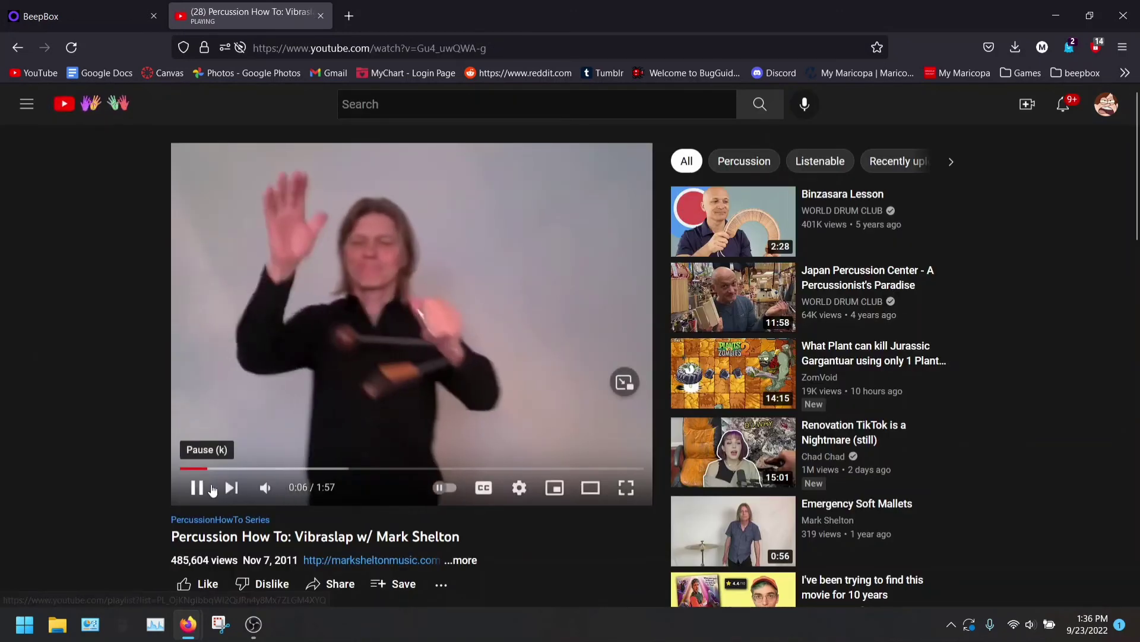
click(197, 487)
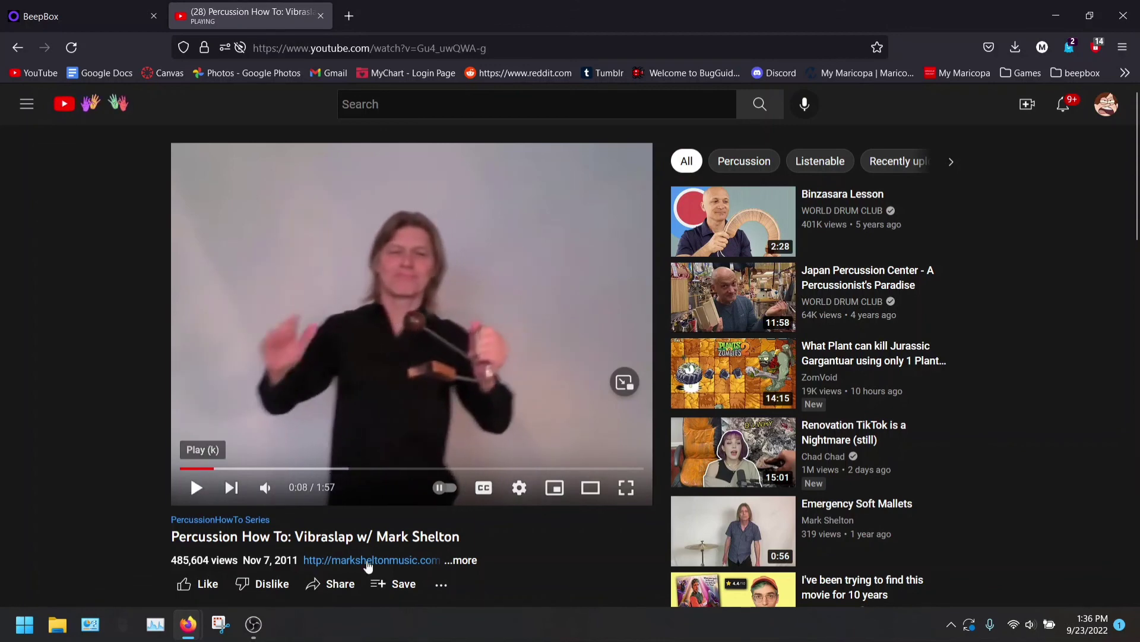
- Back in BeepBox, draw a drum note at the start of row 2 in channel 4 and lengthen it
click(78, 16)
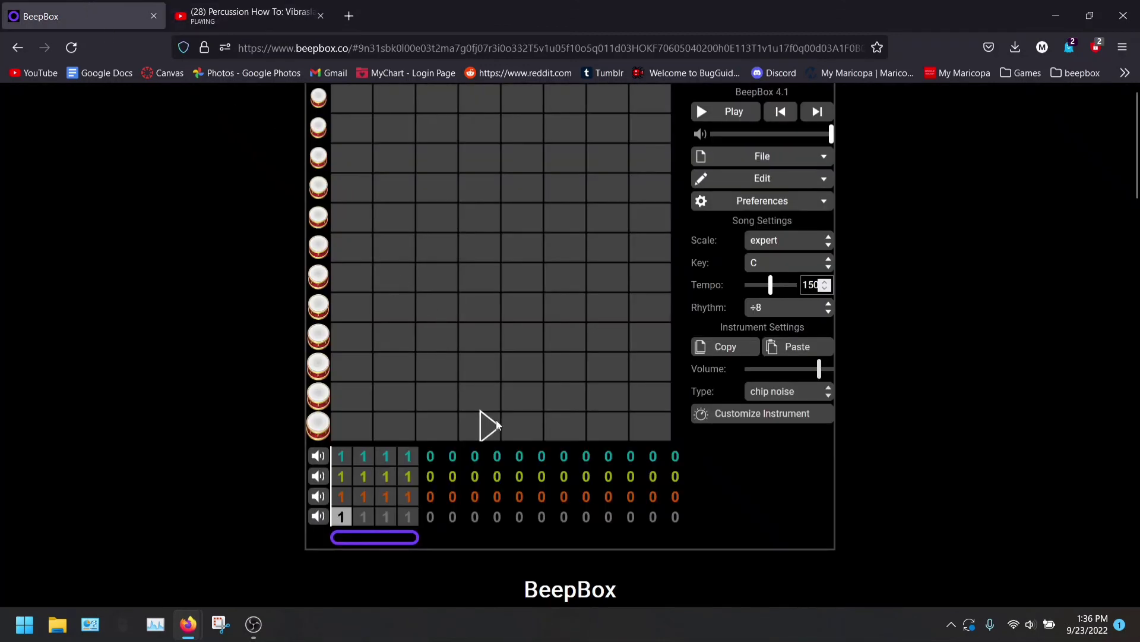
click(341, 123)
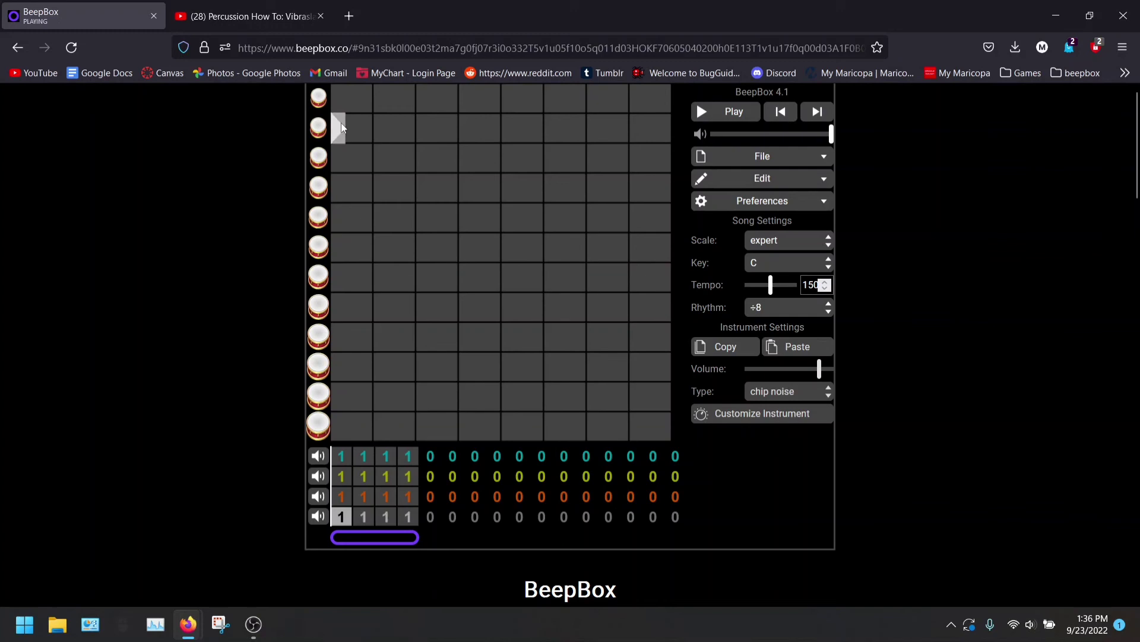
mouse_move(344, 129)
mouse_down()
mouse_move(363, 133)
mouse_move(332, 127)
mouse_up()
click(342, 126)
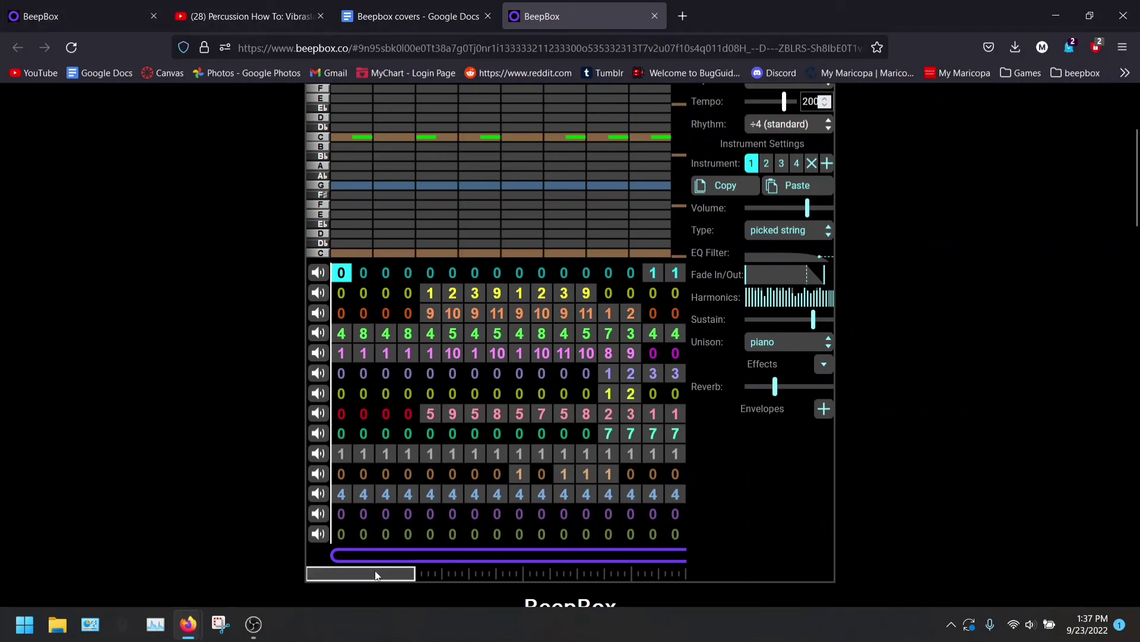
- Copy the fading spectrum drum instrument from channel 11's bar-6 pattern in the other song
drag(359, 580, 391, 561)
click(452, 473)
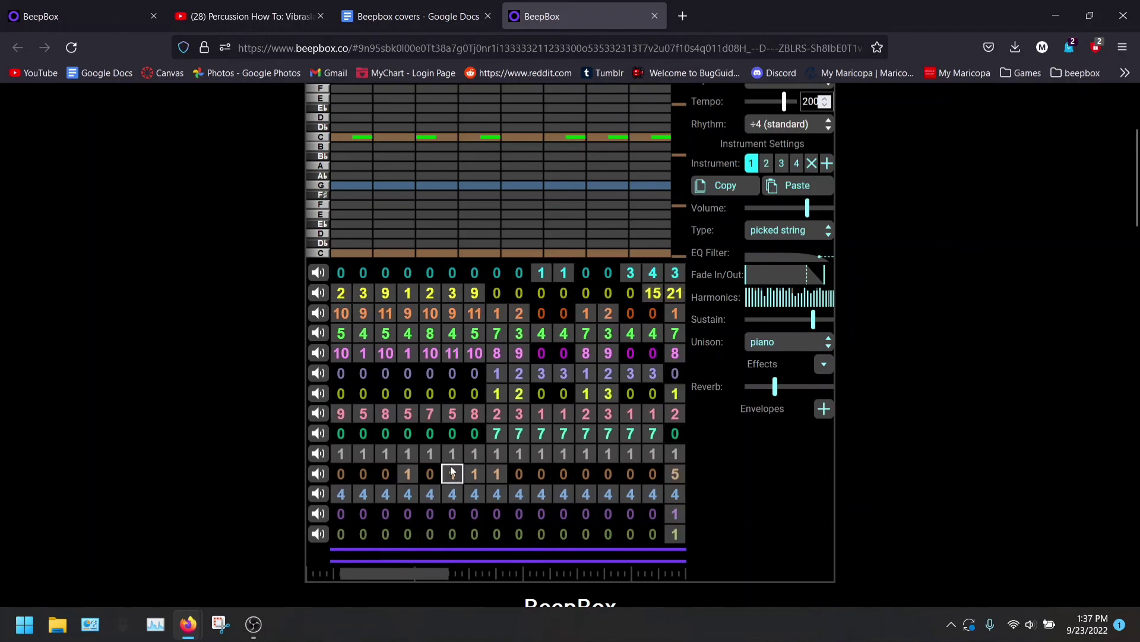
scroll(520, 346, up, 5)
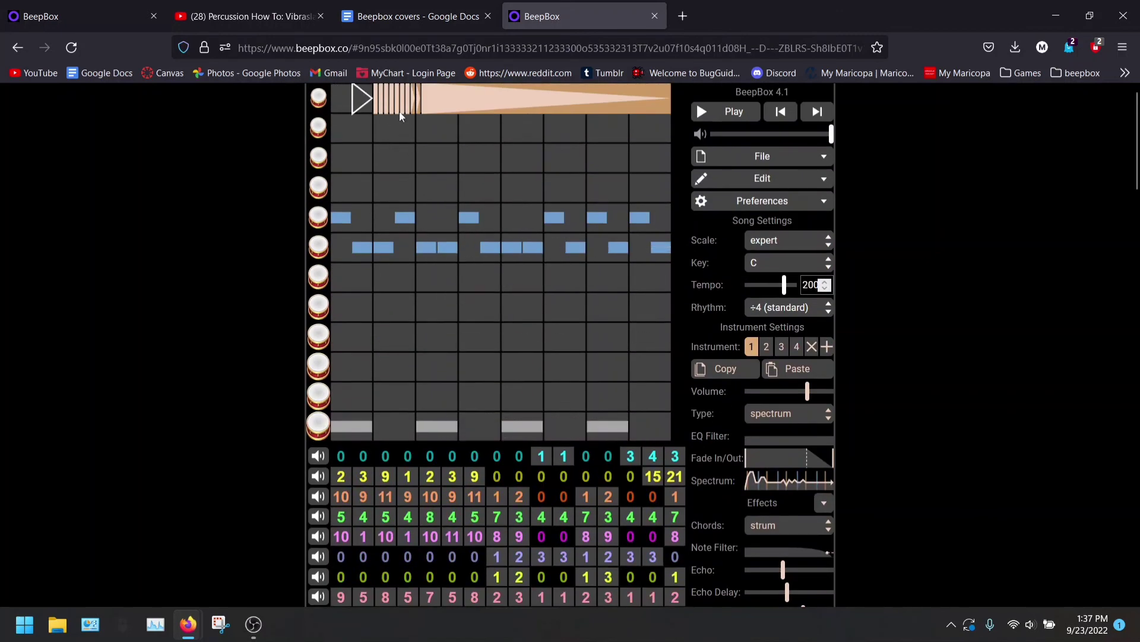
click(730, 378)
- In the first song's channel 4, paste the copied drum note and the copied spectrum instrument
key(ctrl+Tab)
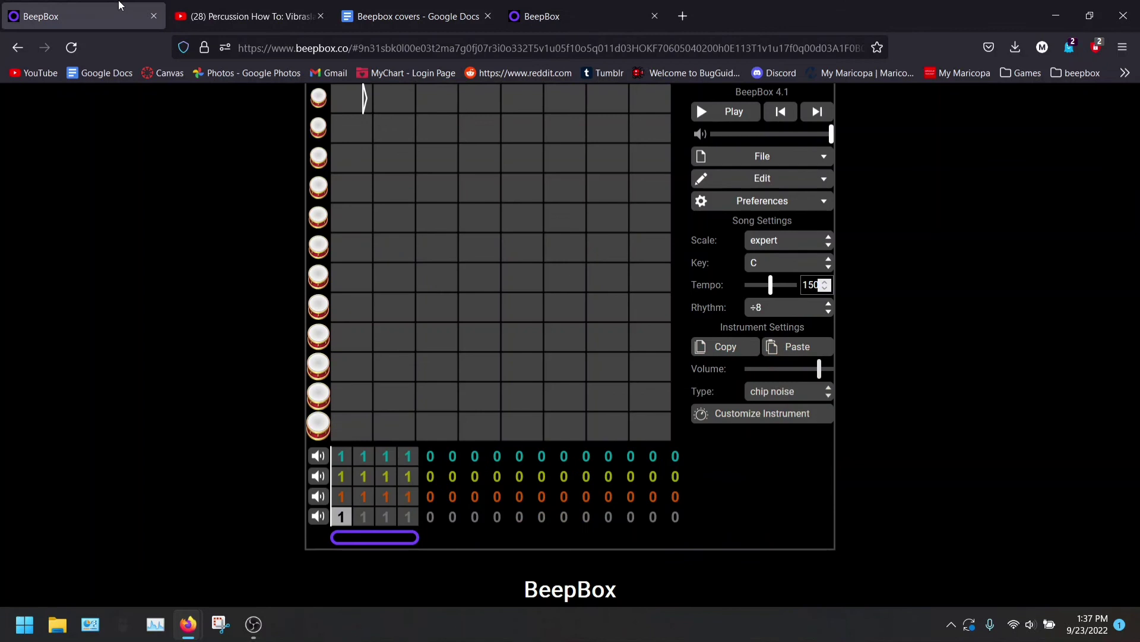
key(ctrl)
key(ctrl+v)
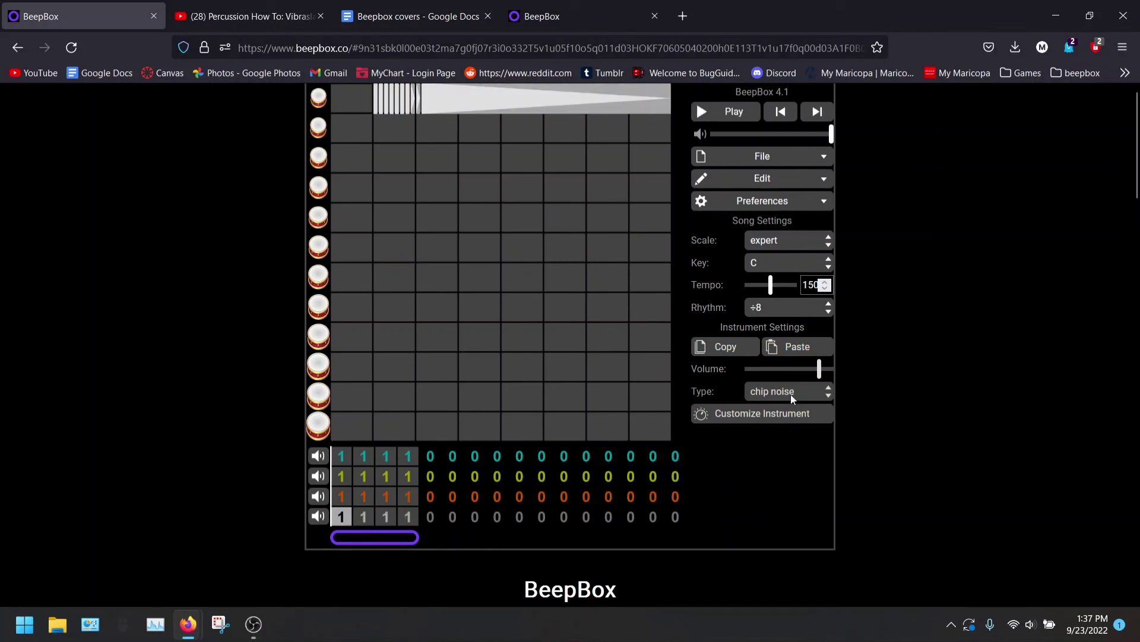
click(809, 349)
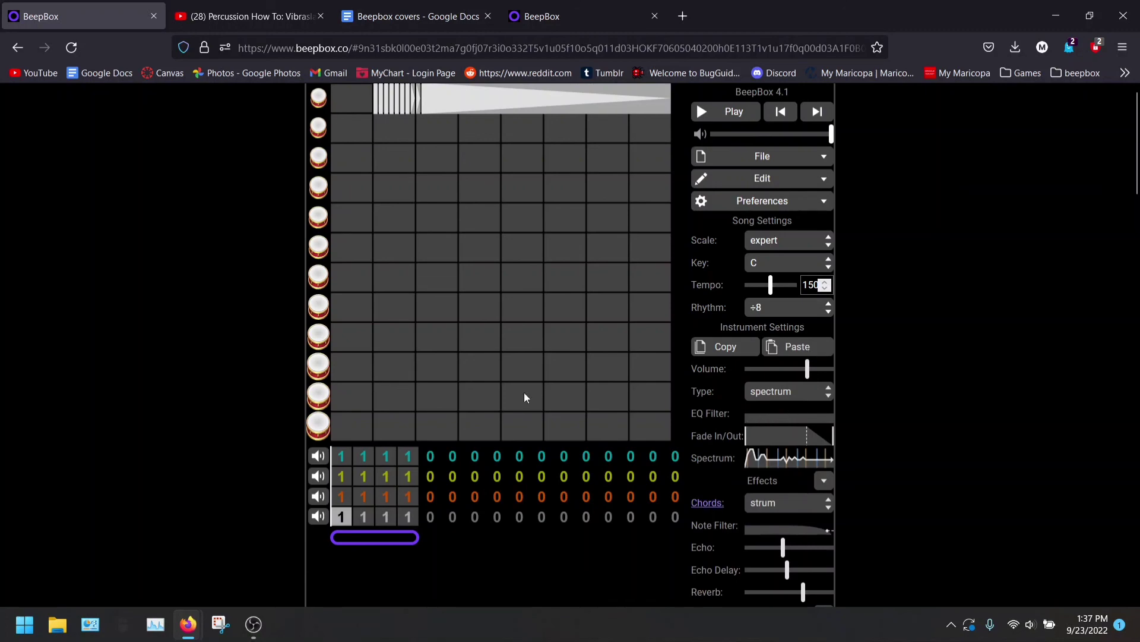
- Move the second song's tab beside the first and flip between the two songs to compare them
click(306, 5)
click(394, 10)
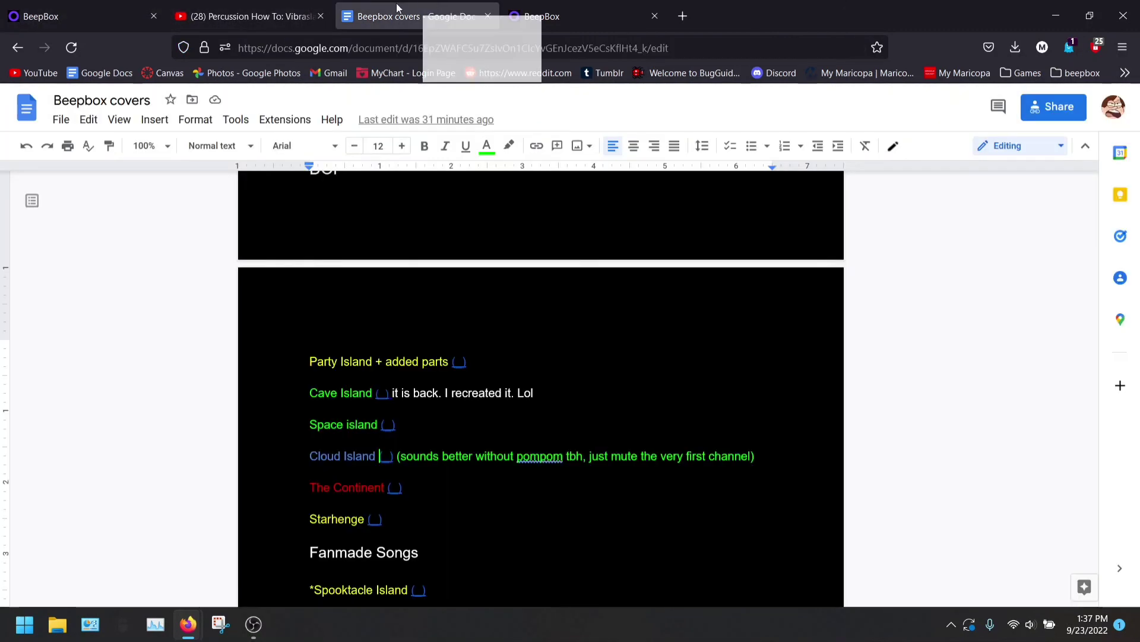
drag(394, 10, 231, 10)
drag(535, 10, 201, 10)
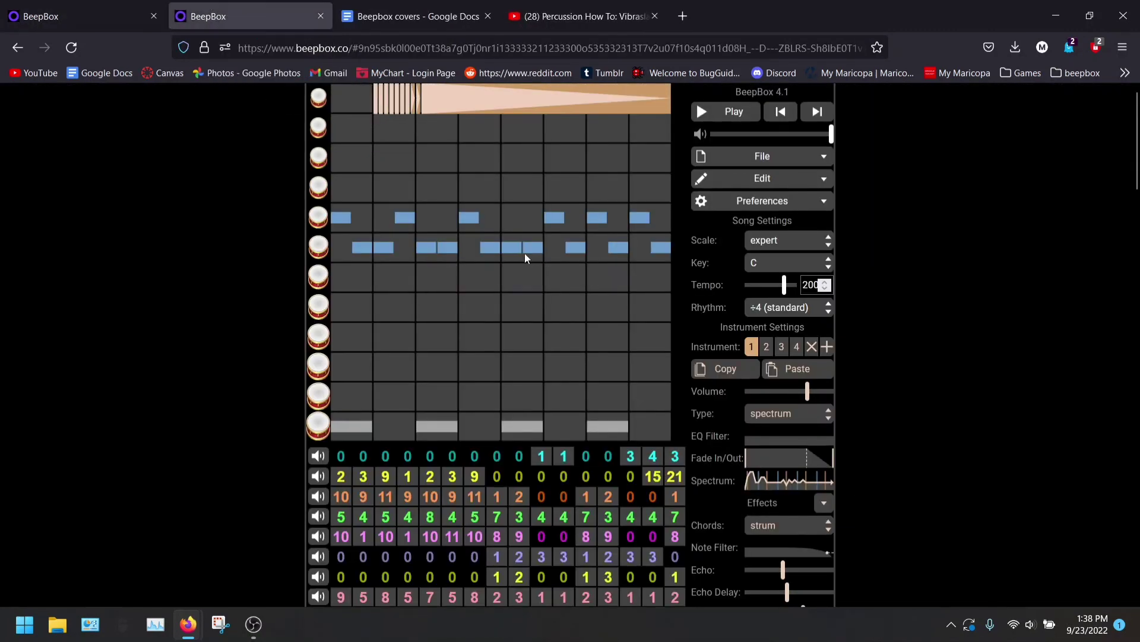
click(136, 7)
click(209, 7)
click(151, 8)
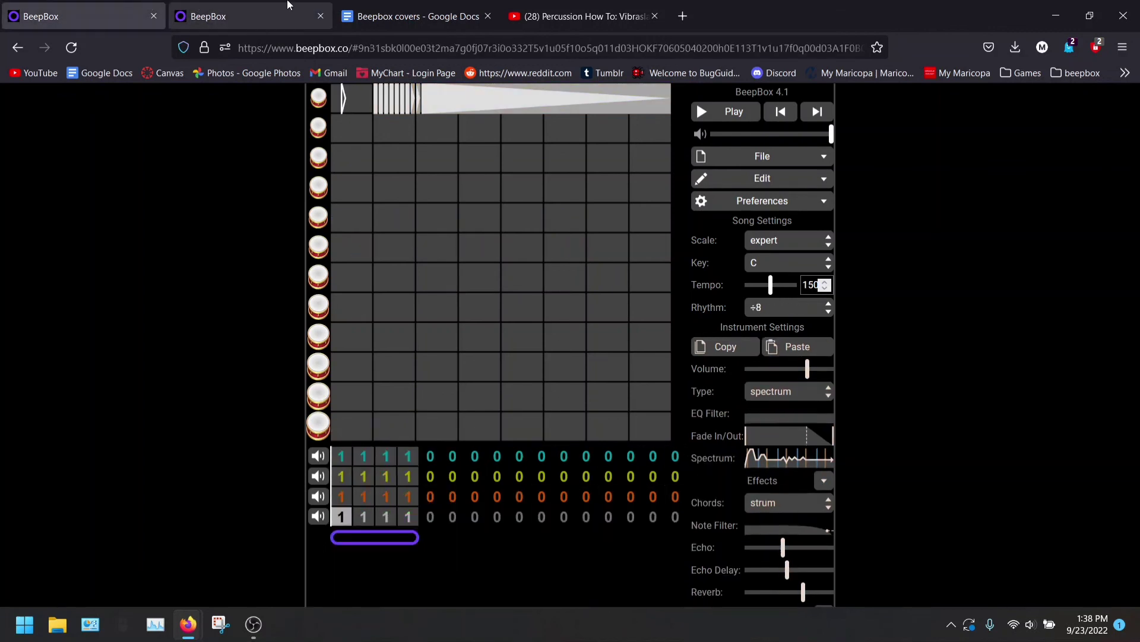
click(209, 7)
click(152, 7)
scroll(807, 466, down, 2)
scroll(807, 465, up, 1)
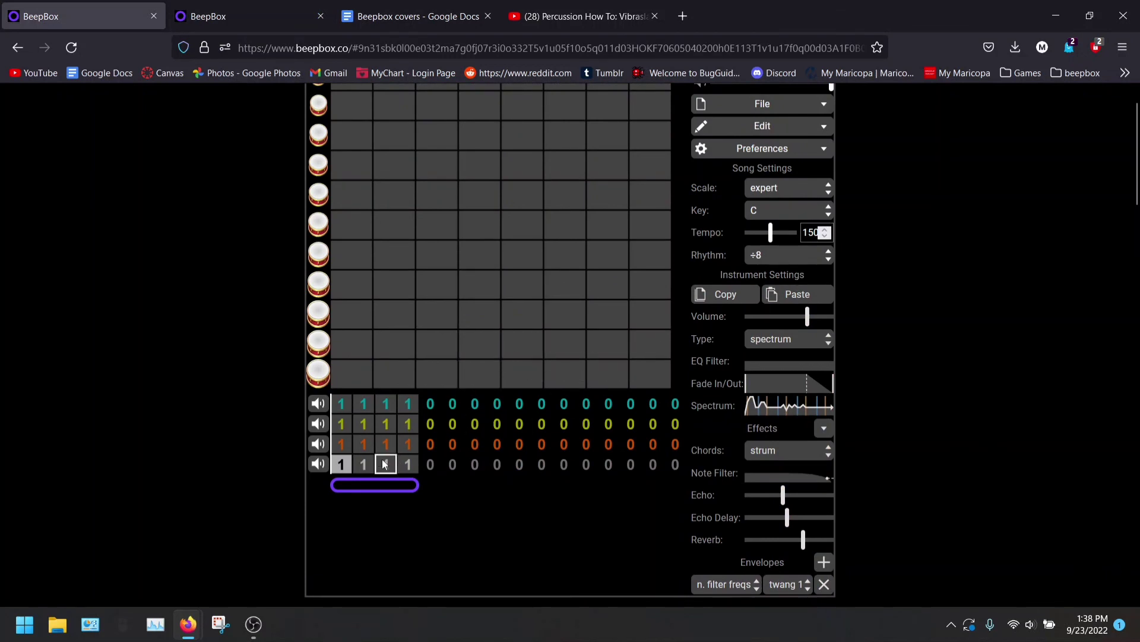
- Play the song briefly to hear the pasted vibraslap drum, then stop it
scroll(385, 464, up, 2)
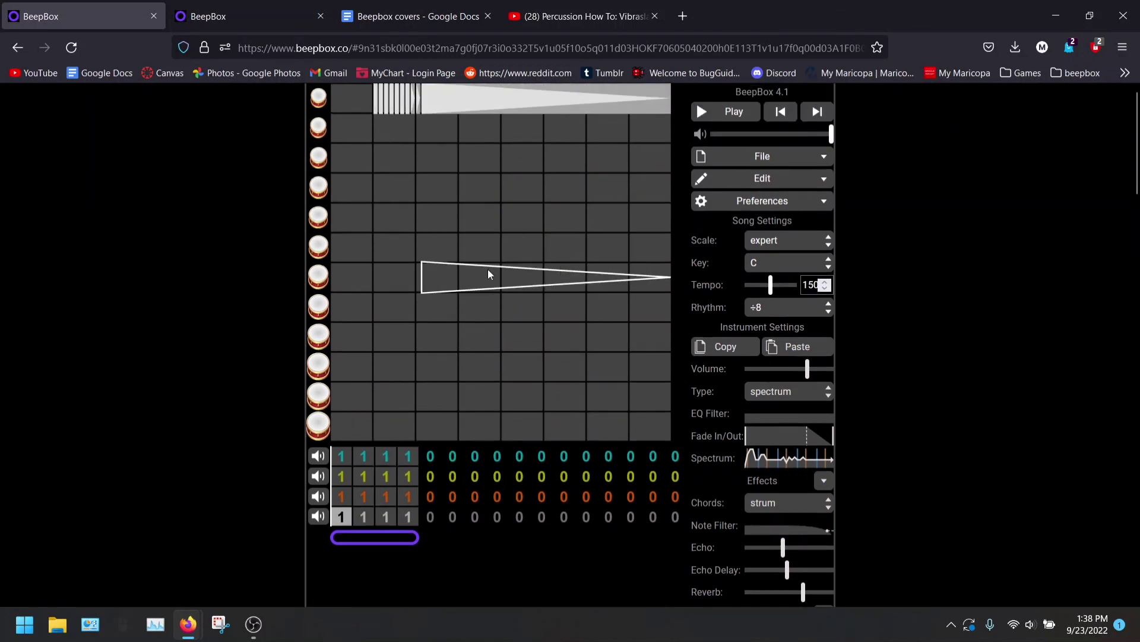
click(742, 116)
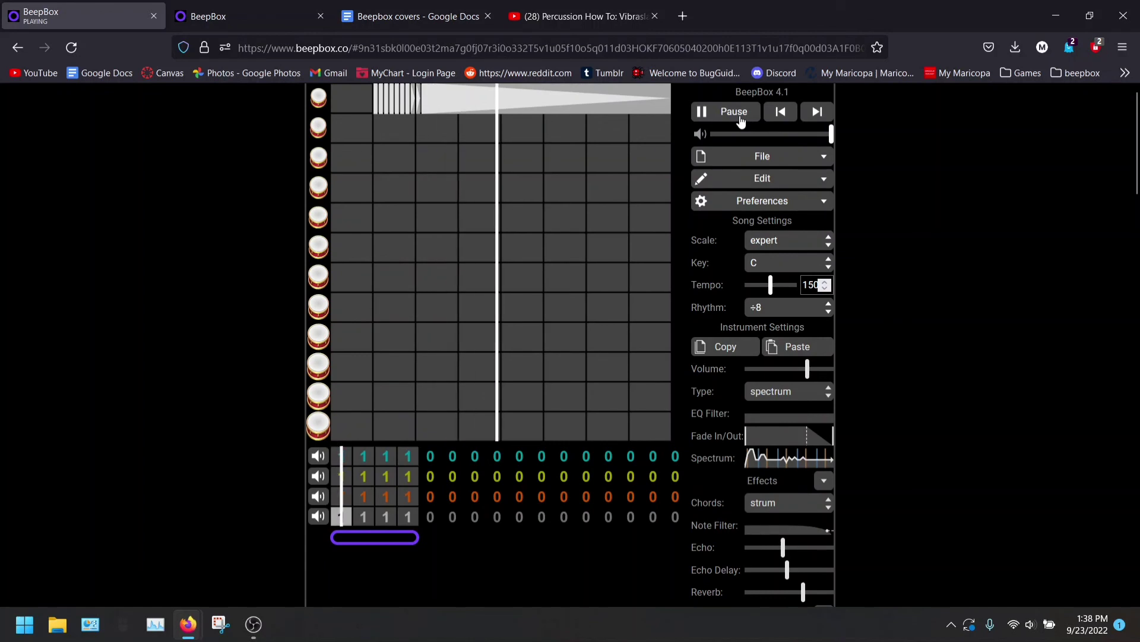
click(739, 119)
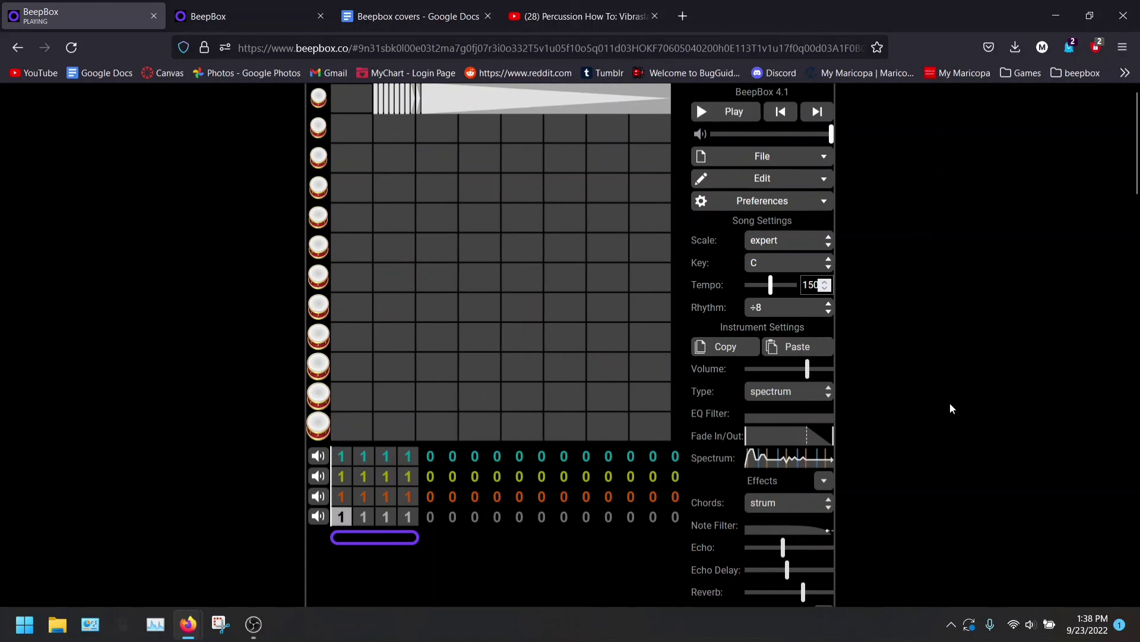
- Close the Google Docs covers tab and the YouTube vibraslap video tab
click(487, 17)
click(487, 16)
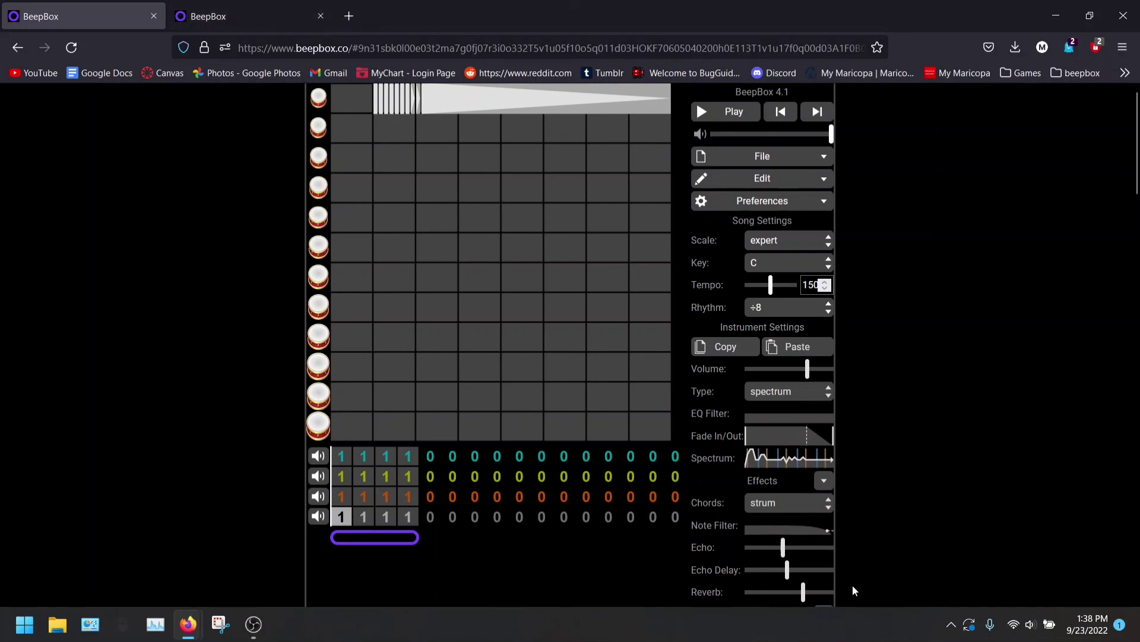
scroll(878, 503, down, 2)
scroll(879, 503, up, 2)
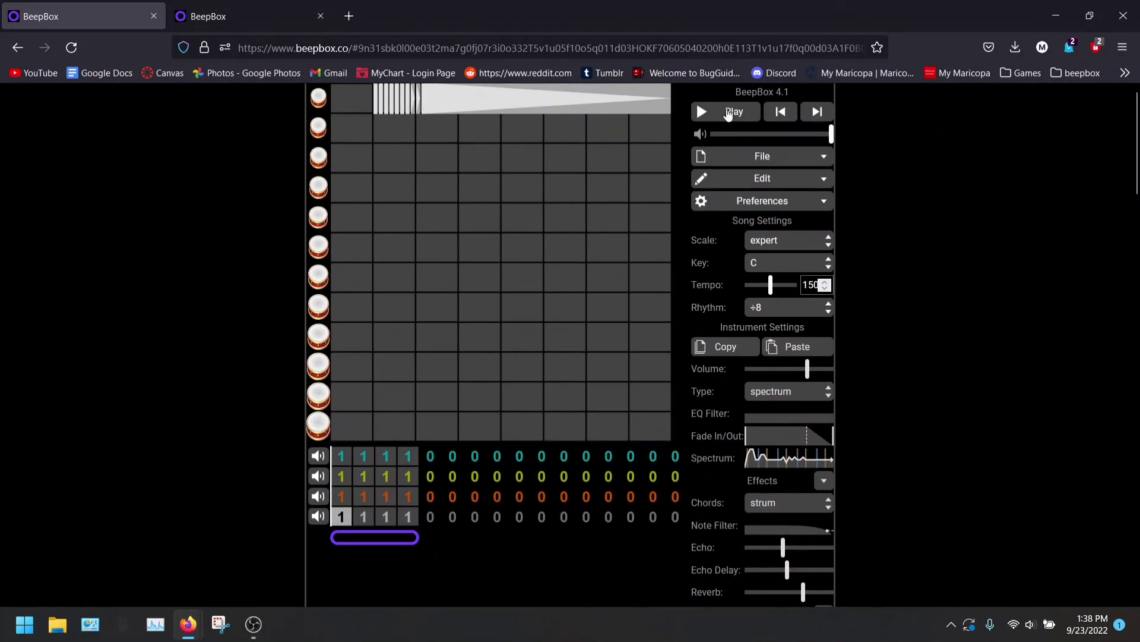